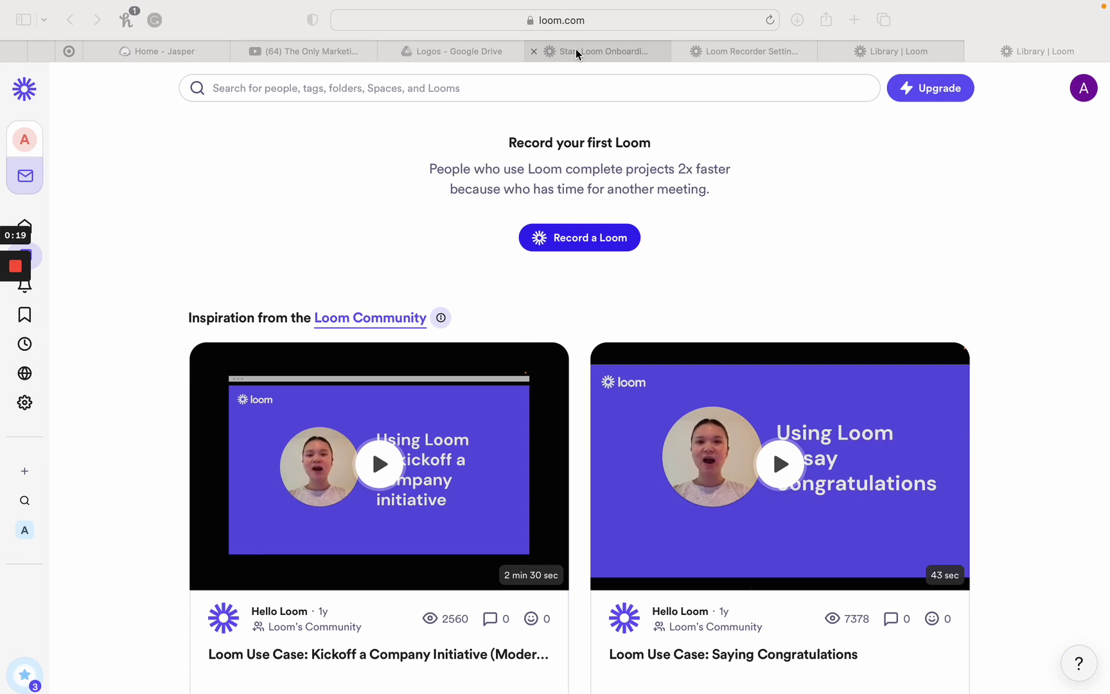
# Switch to Google Drive, show My Drive and dismiss the desktop notifications prompt.
pyautogui.click(455, 54)
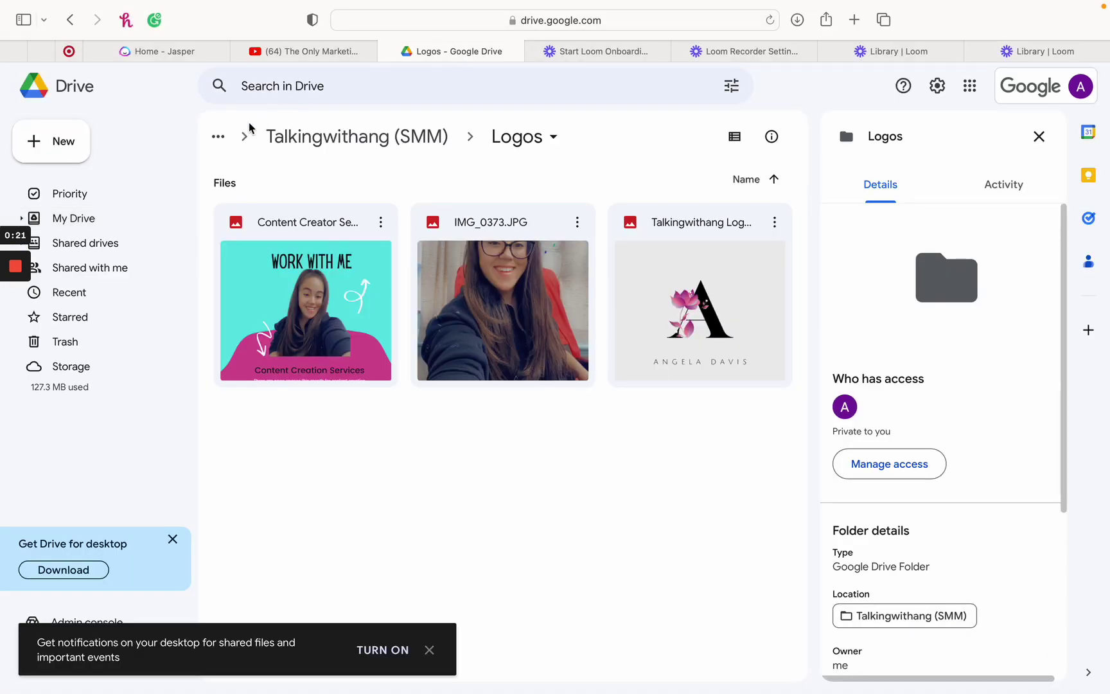
pyautogui.click(92, 221)
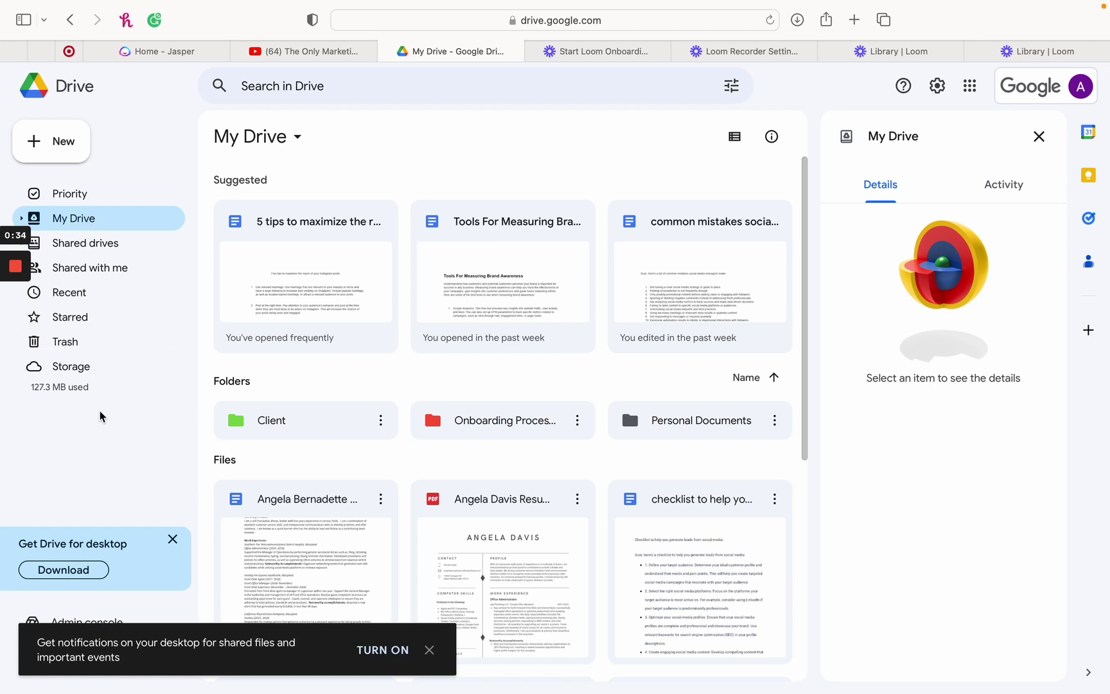
pyautogui.click(429, 650)
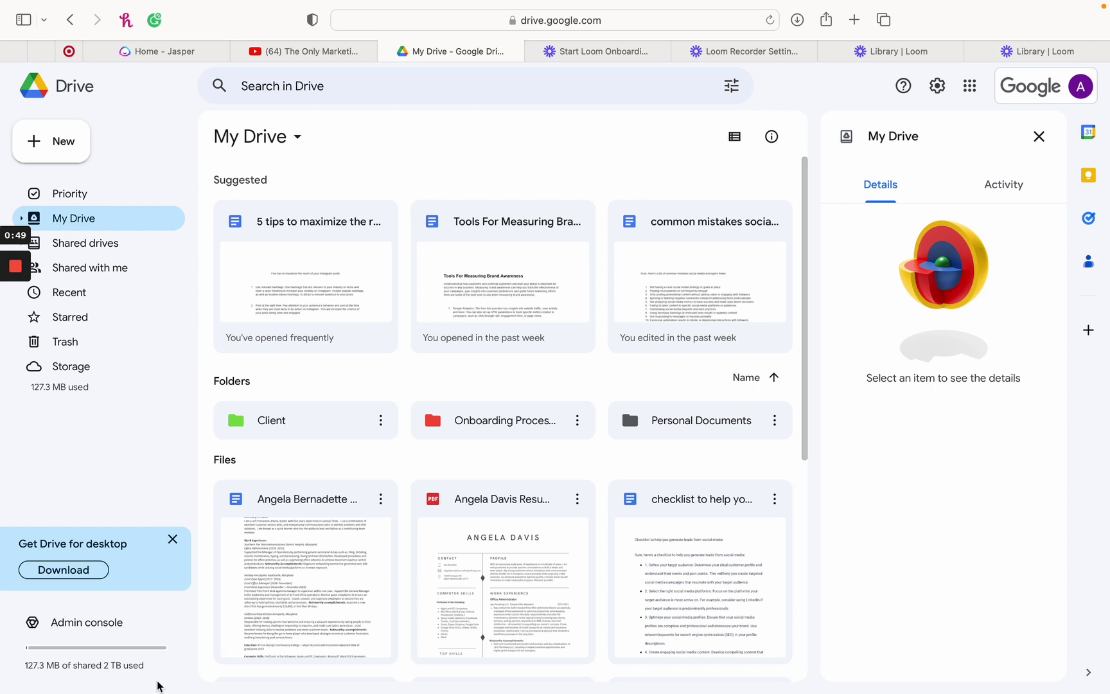
# Look inside the Onboarding Process (Social Media Management) folder and return to My Drive.
pyautogui.scroll(-3, 533, 488)
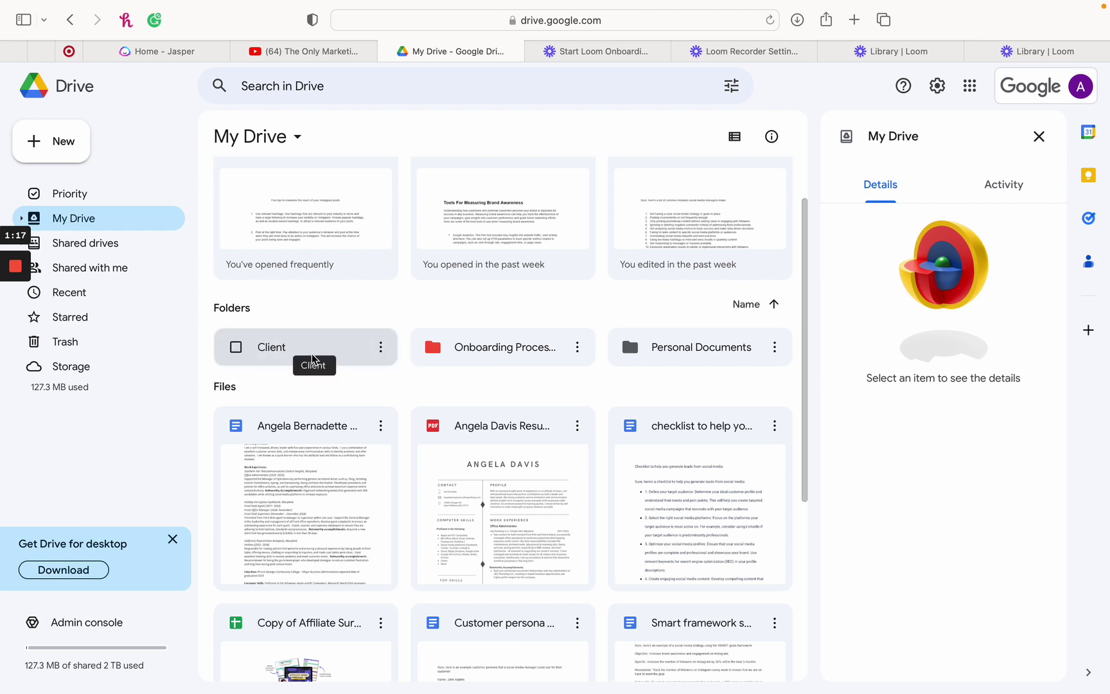
pyautogui.doubleClick(514, 352)
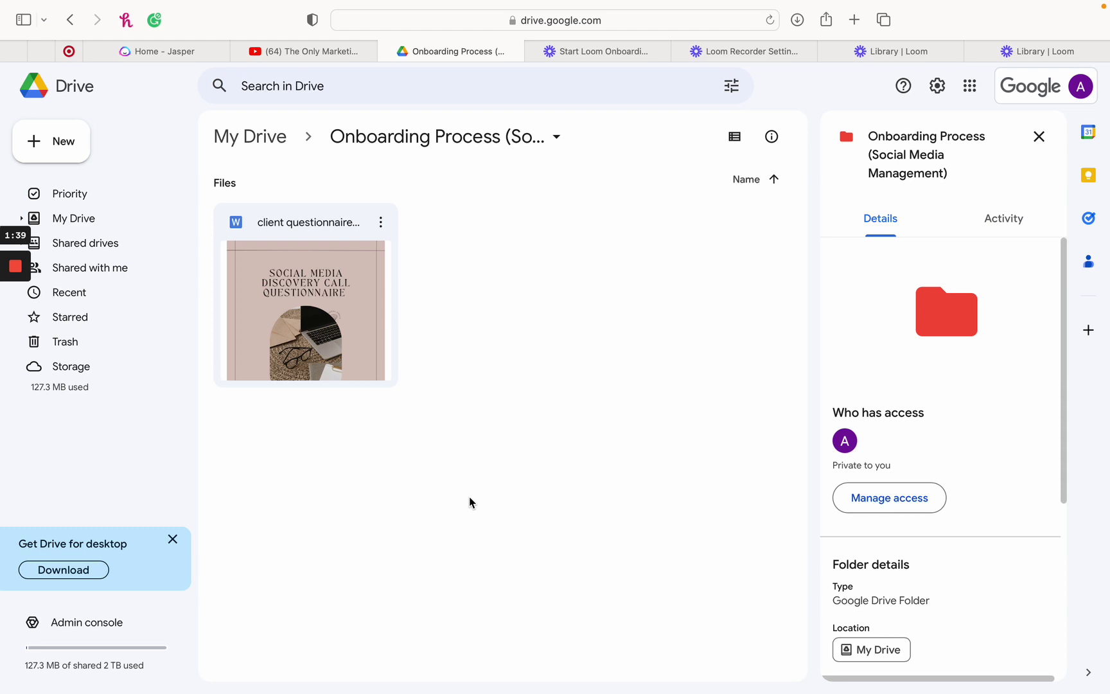
pyautogui.click(266, 143)
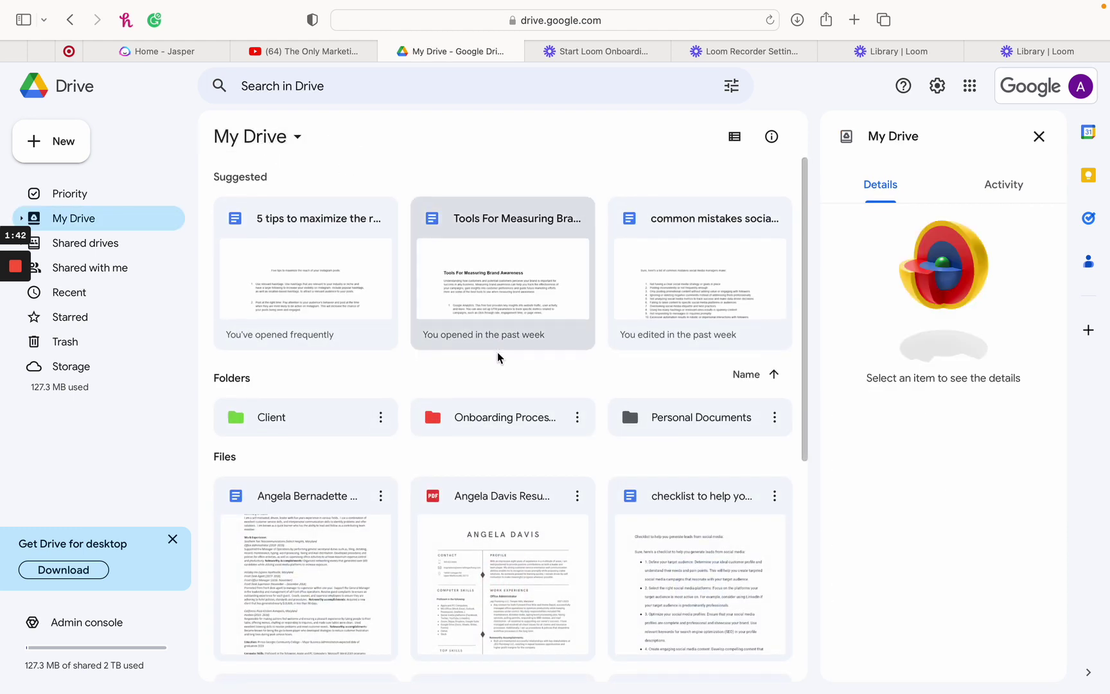
pyautogui.scroll(-2, 499, 357)
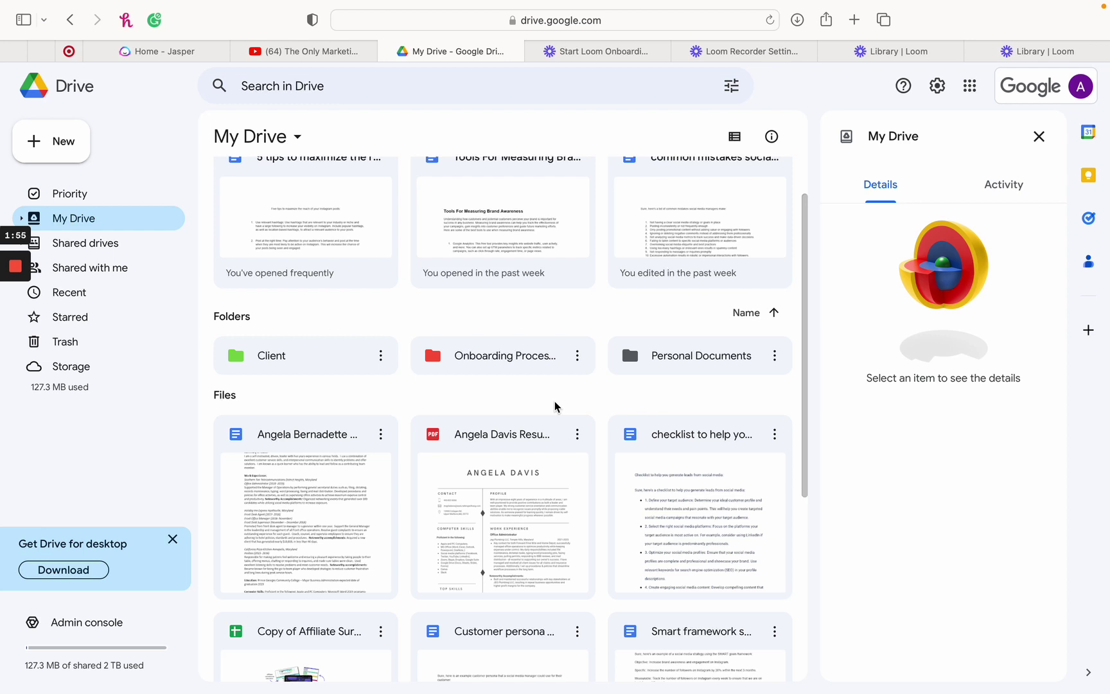
pyautogui.doubleClick(310, 359)
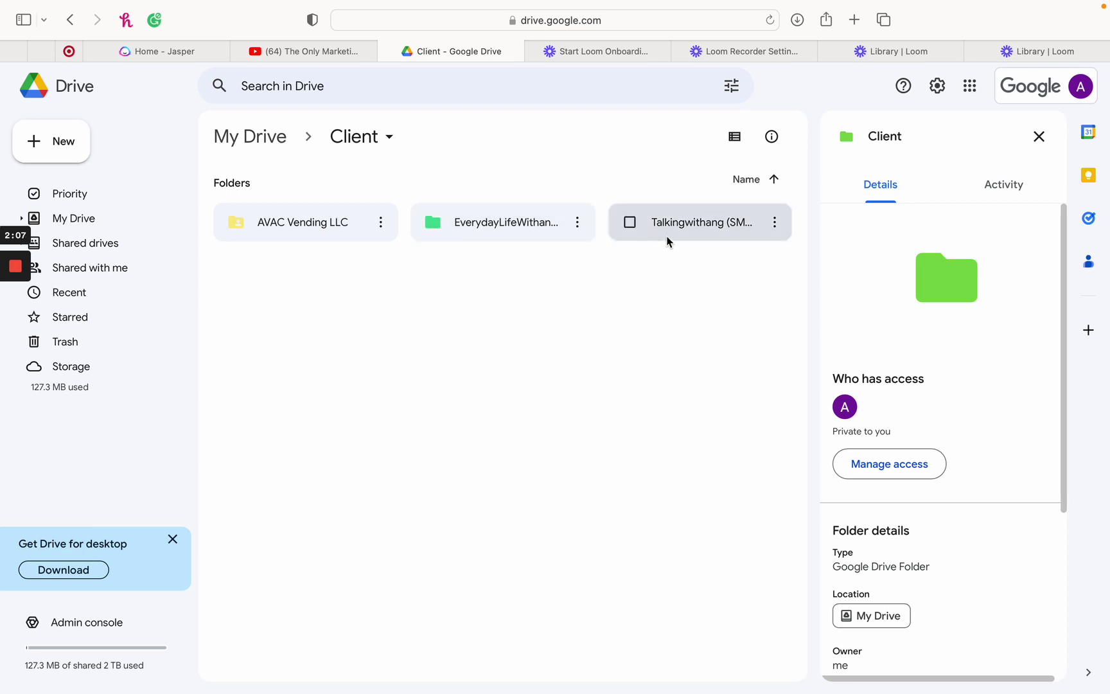
pyautogui.doubleClick(693, 232)
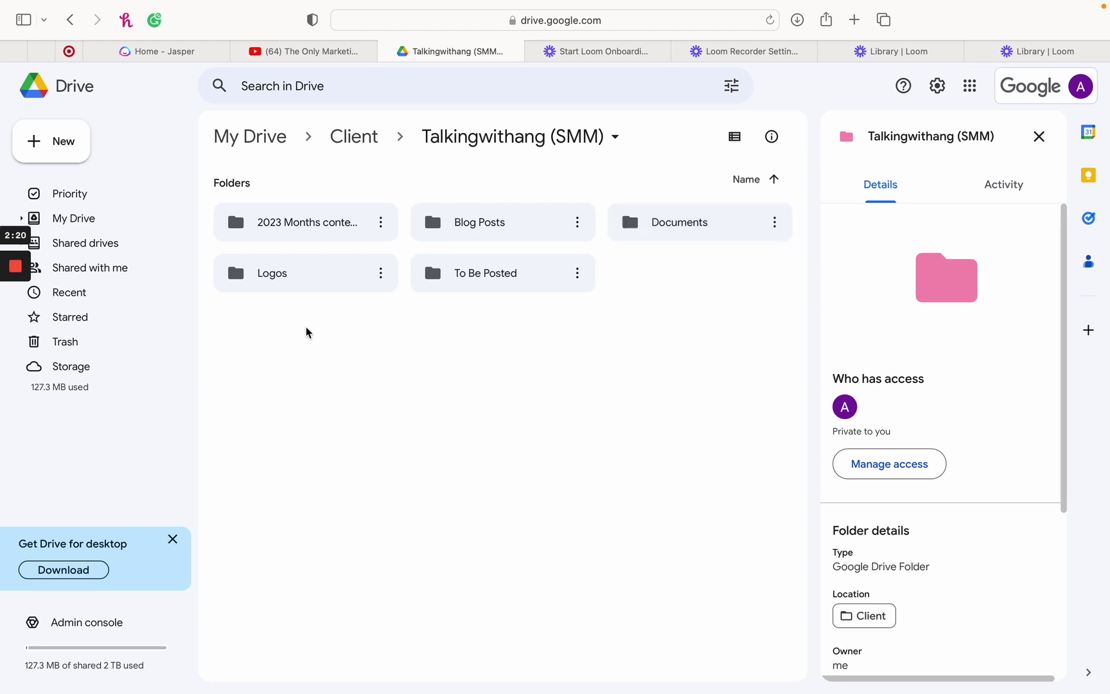
pyautogui.doubleClick(320, 225)
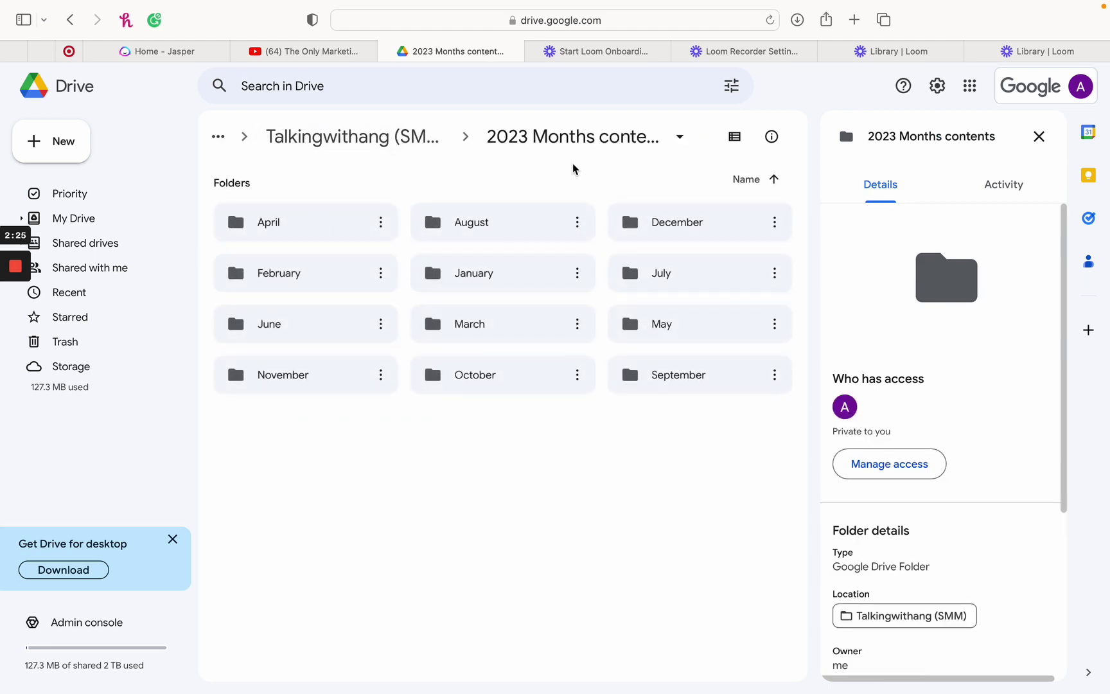
pyautogui.doubleClick(320, 233)
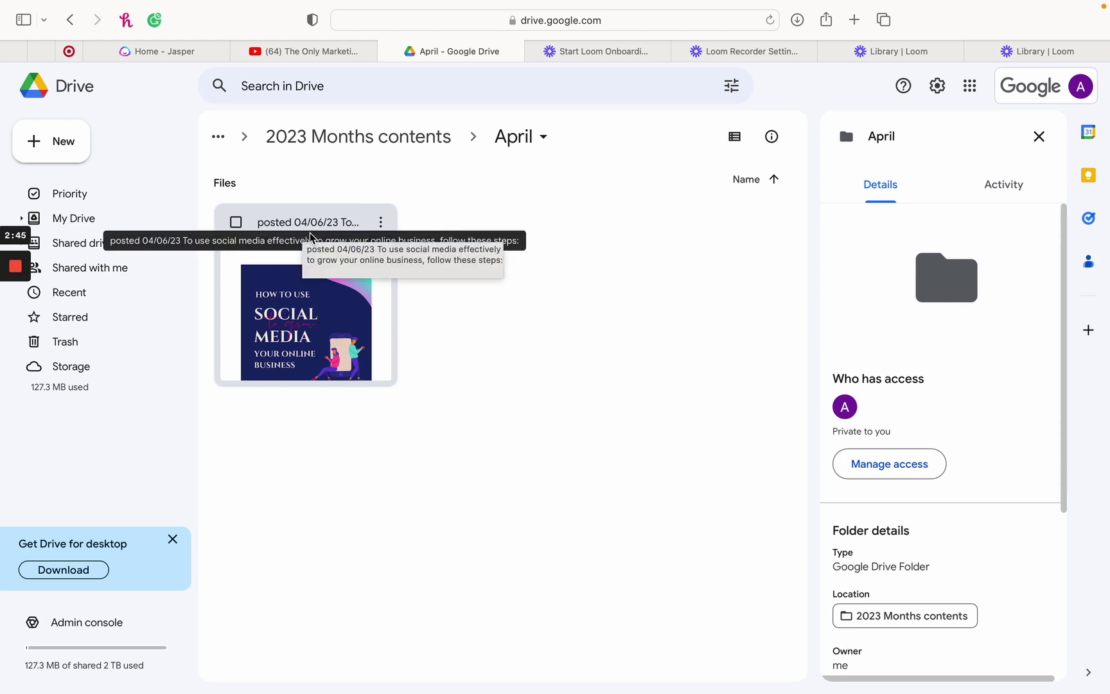
# Open the "posted 04/06/23" social media document and look through it to the last page and back to its beginning.
pyautogui.doubleClick(311, 323)
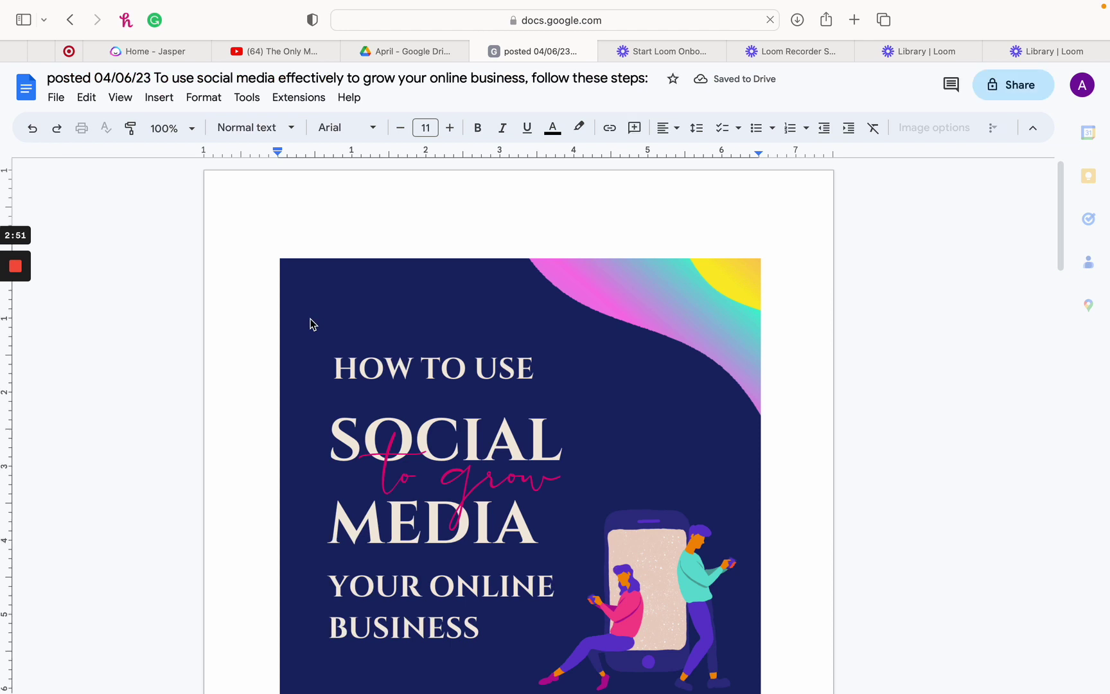
pyautogui.scroll(-5, 311, 323)
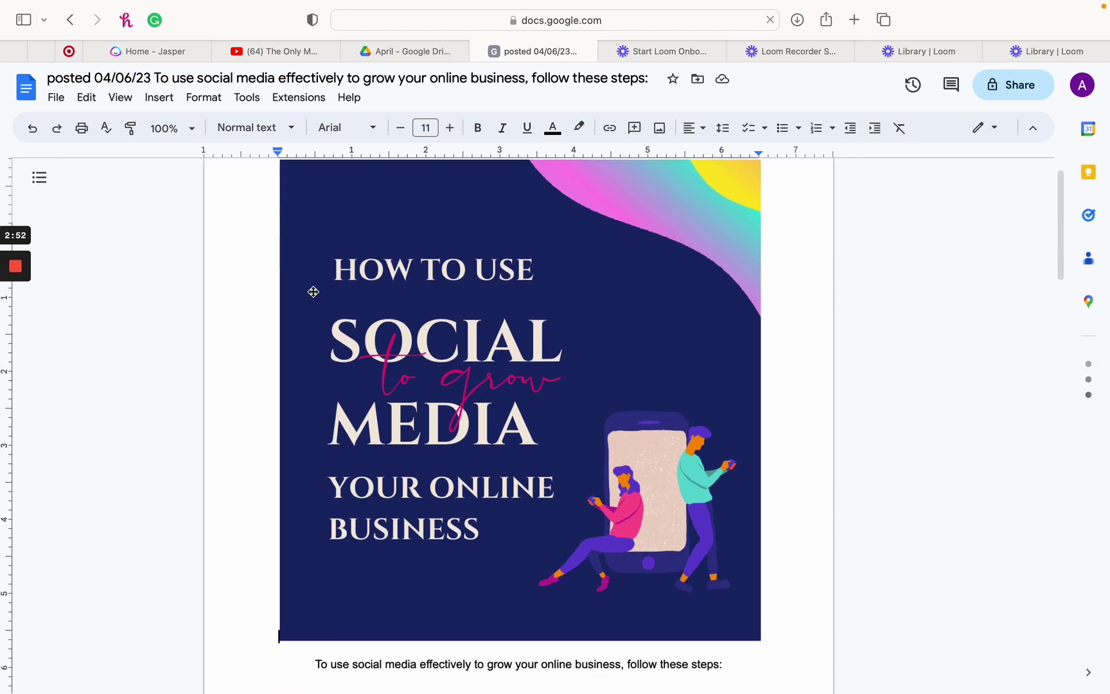
pyautogui.scroll(-4, 313, 292)
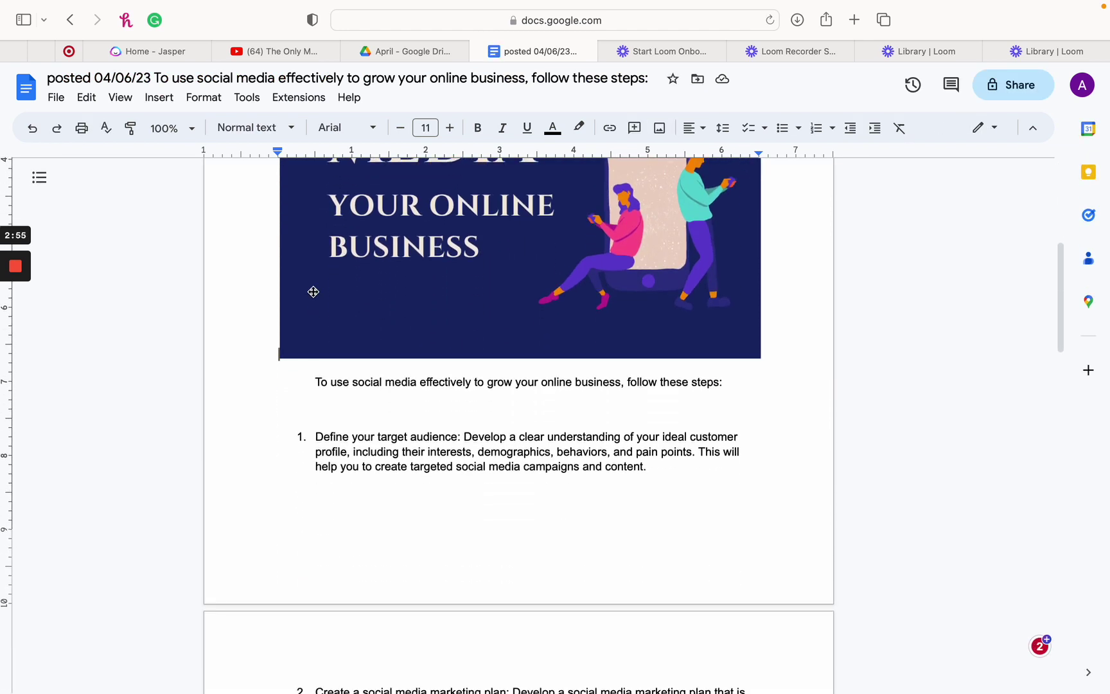
pyautogui.scroll(-15, 493, 324)
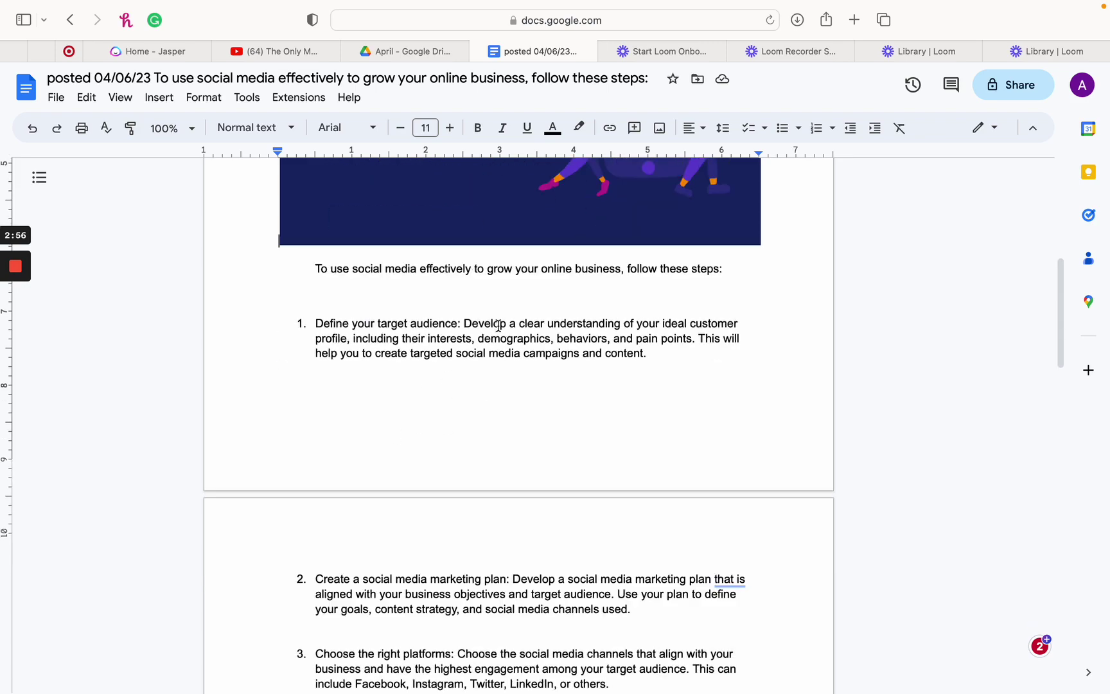
pyautogui.scroll(-15, 498, 326)
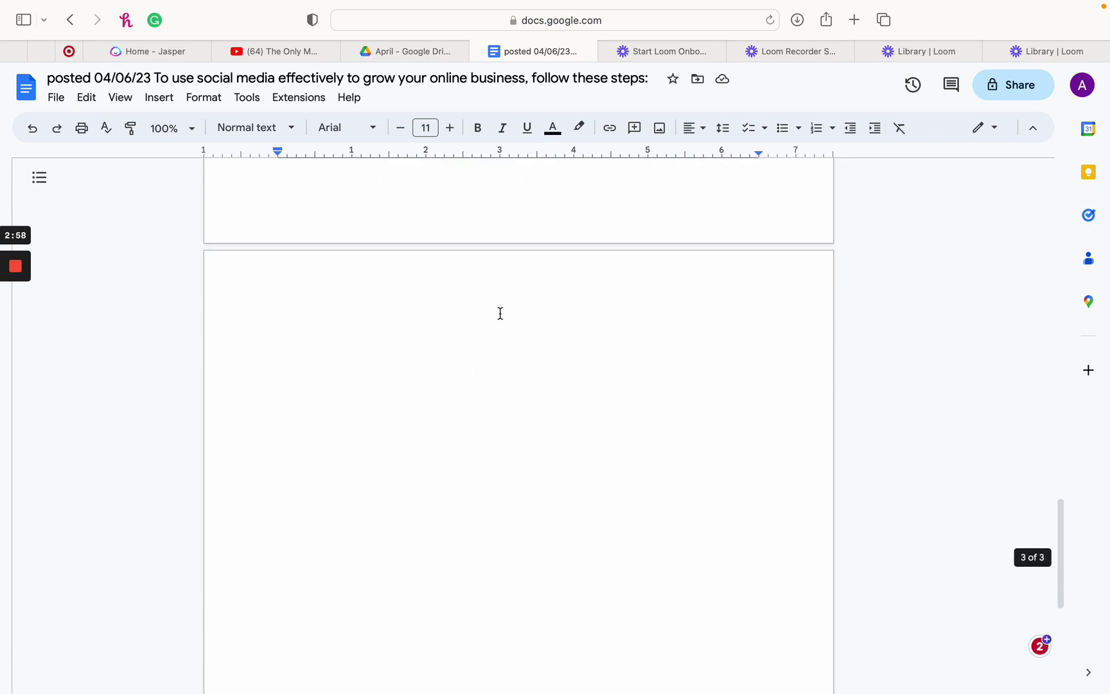
pyautogui.scroll(20, 501, 313)
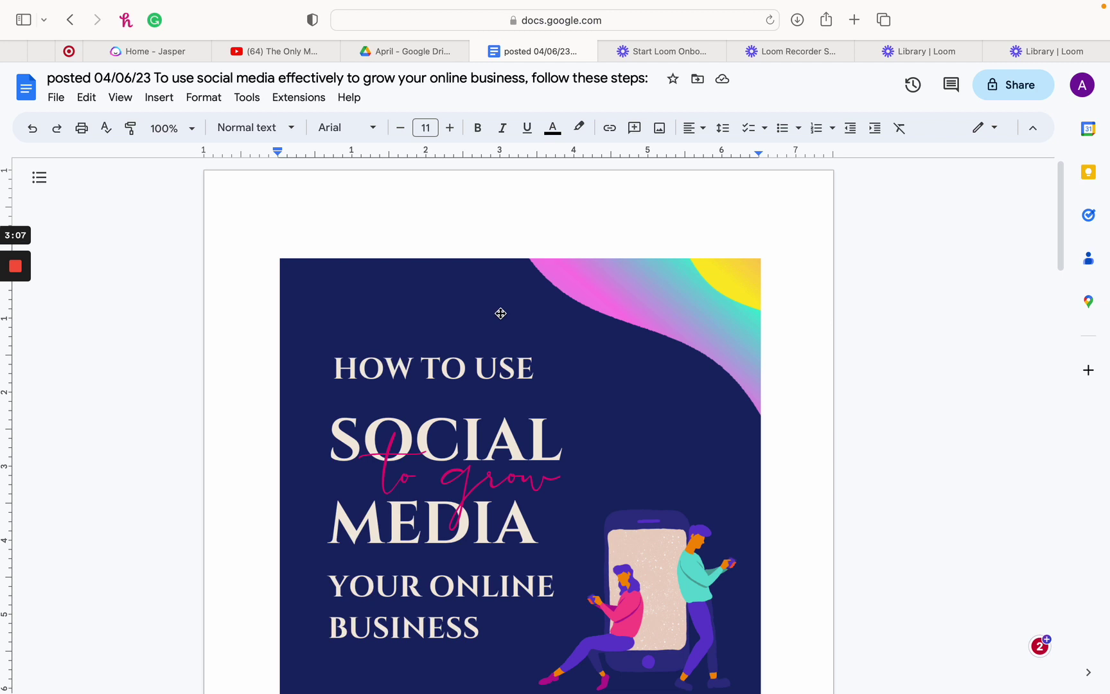
# Close the post document, deselect its file and go back up to the Talkingwithang (SMM) folder.
pyautogui.click(478, 51)
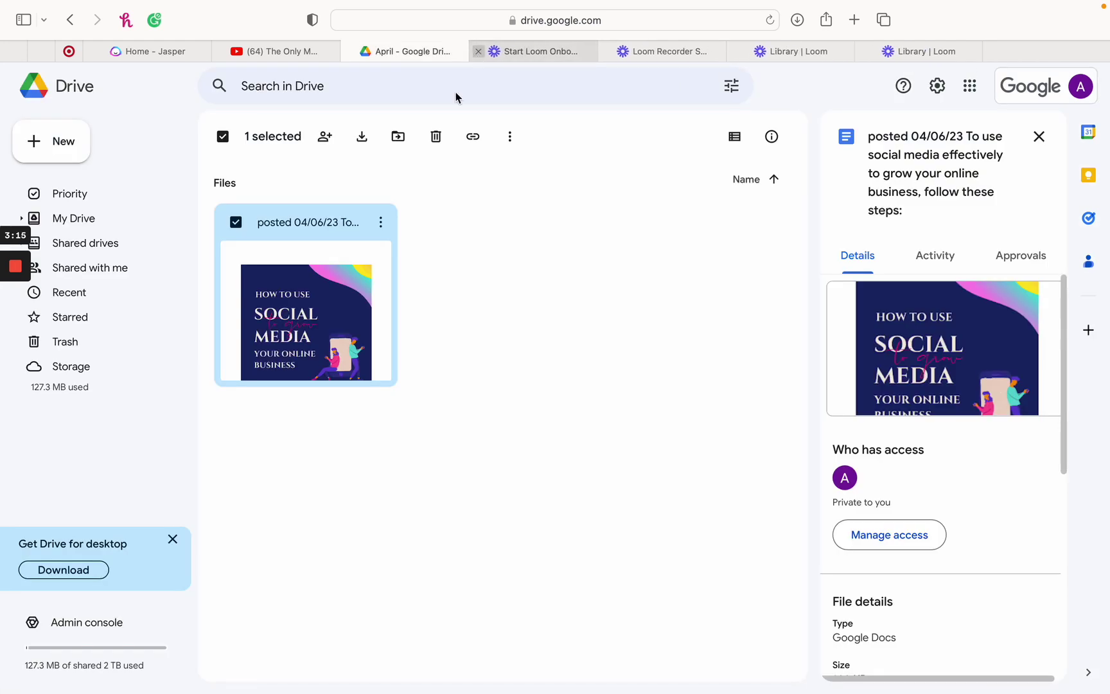
pyautogui.click(222, 136)
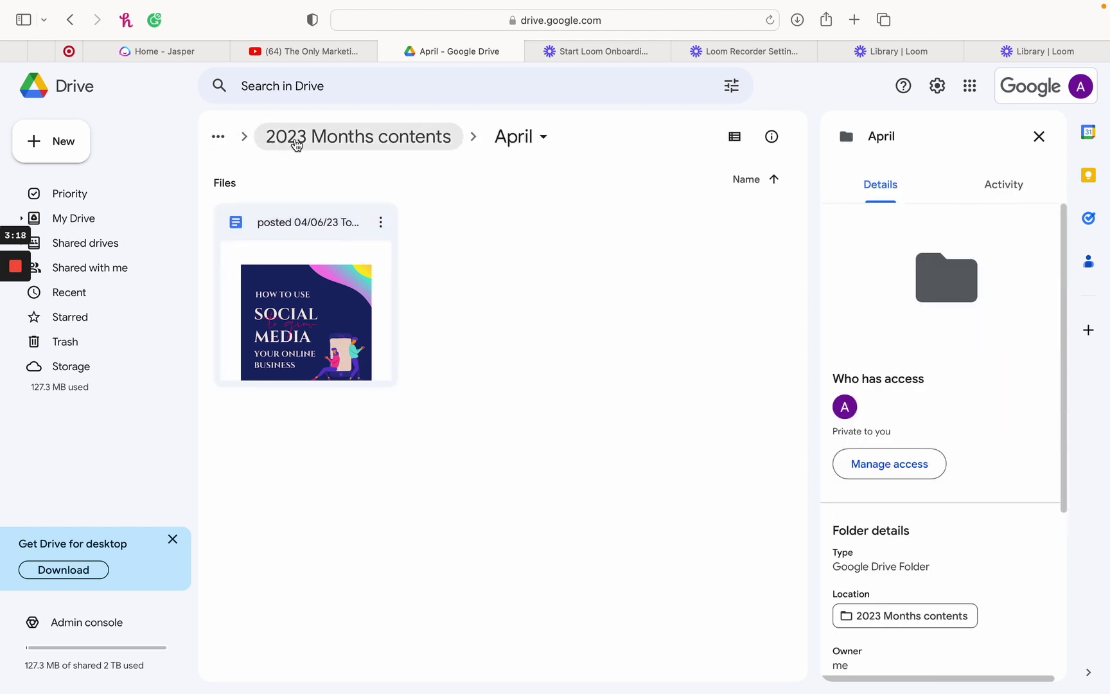
pyautogui.click(331, 140)
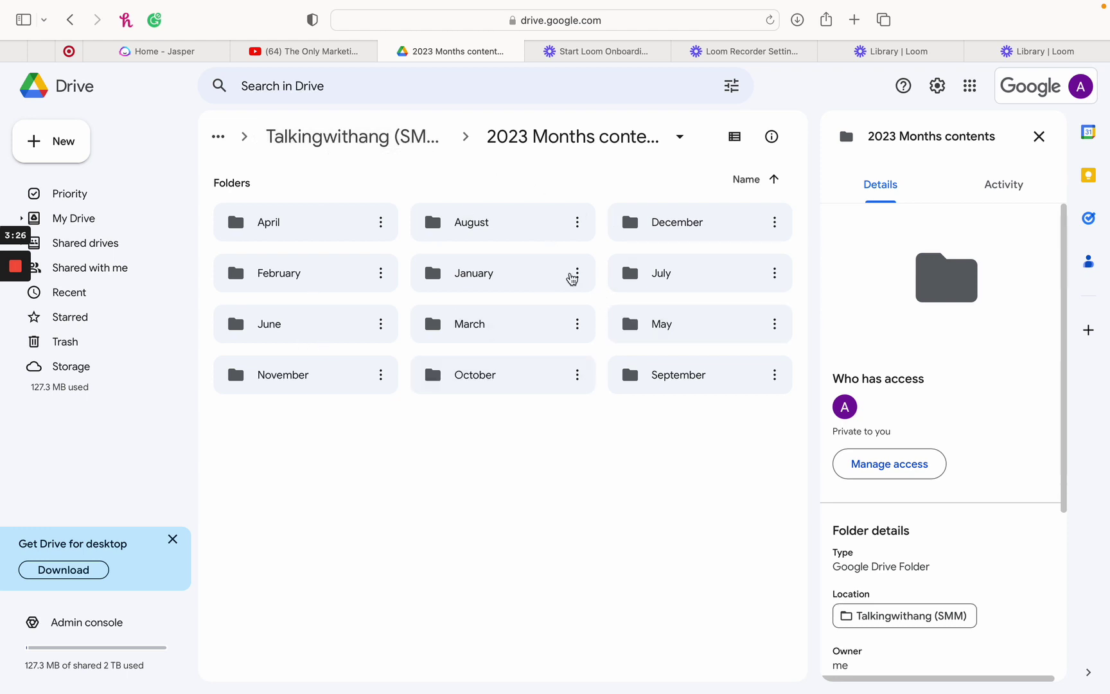
pyautogui.click(366, 141)
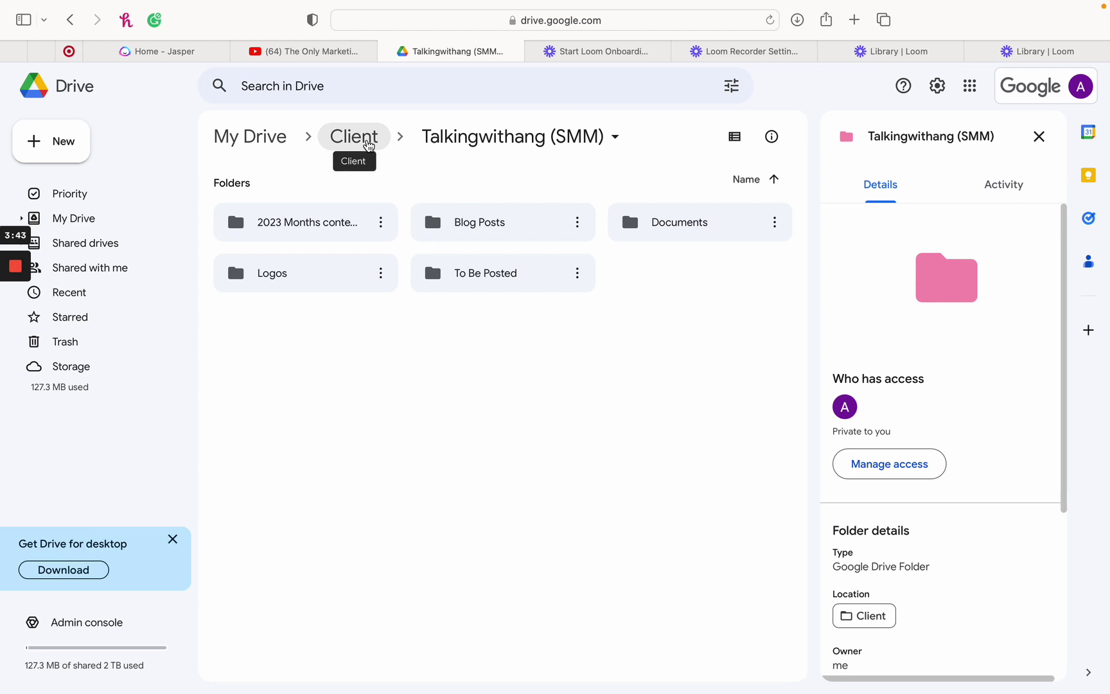
# Look inside the Blog Posts and Documents folders of Talkingwithang (SMM), returning to that folder after each.
pyautogui.doubleClick(486, 235)
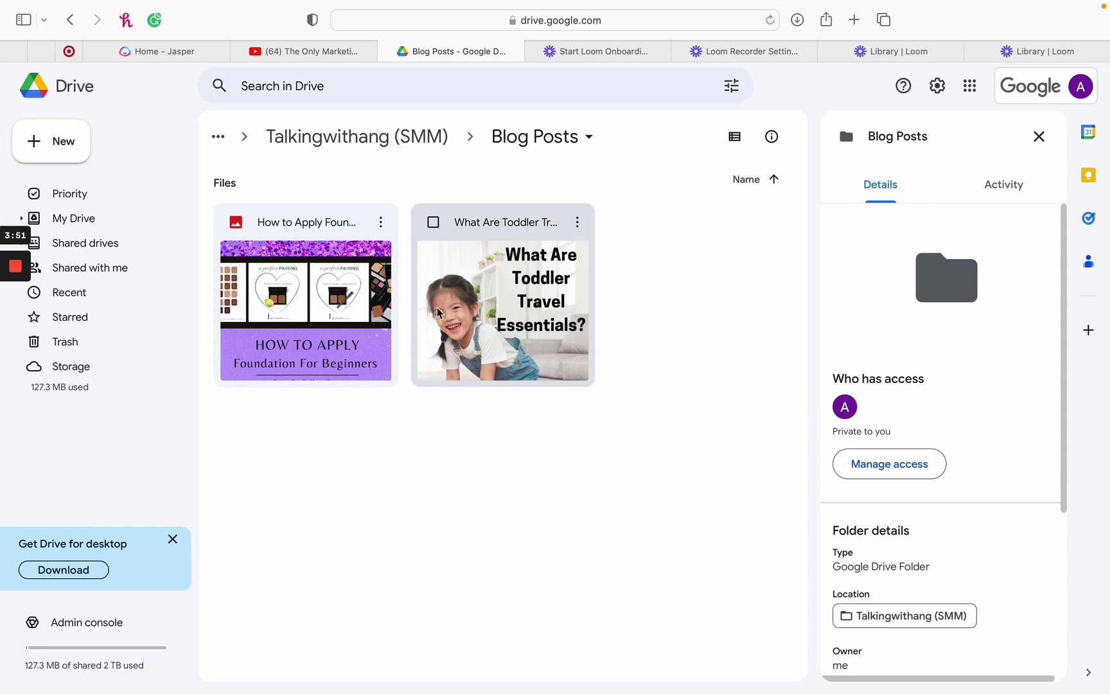
pyautogui.click(350, 136)
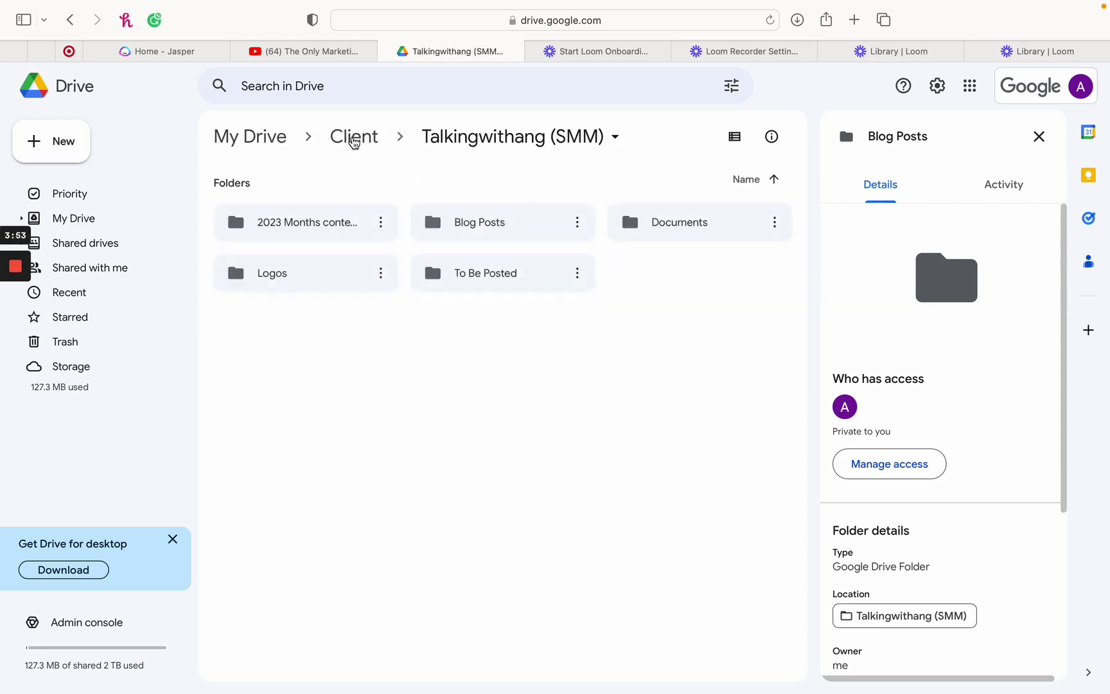
pyautogui.rightClick(666, 226)
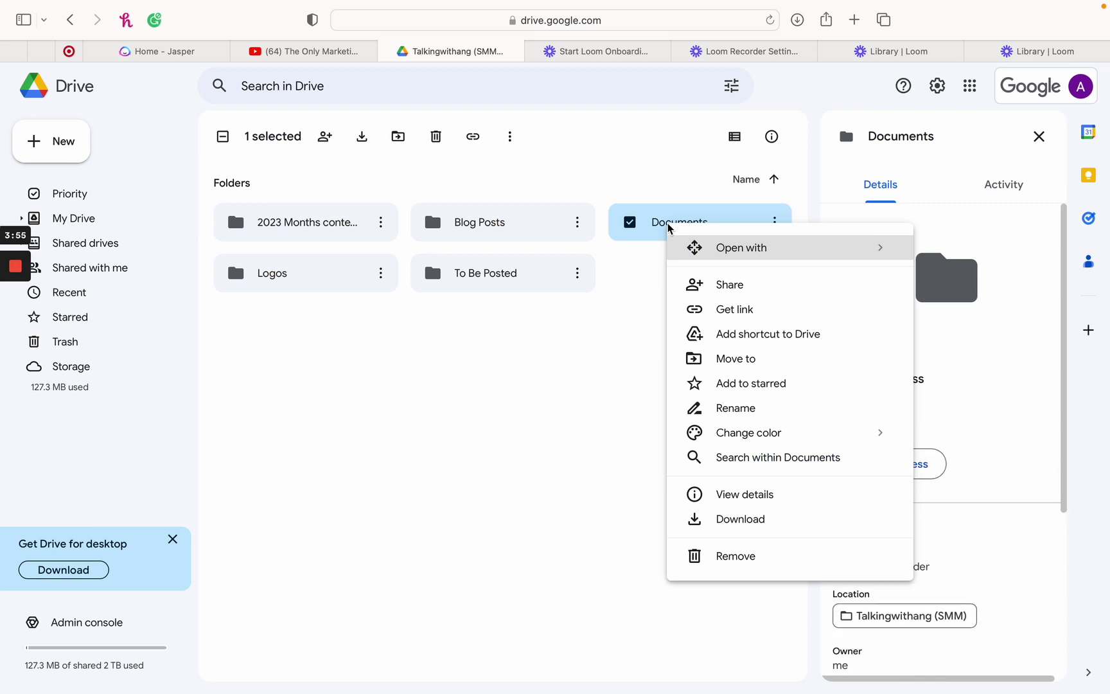
pyautogui.click(647, 186)
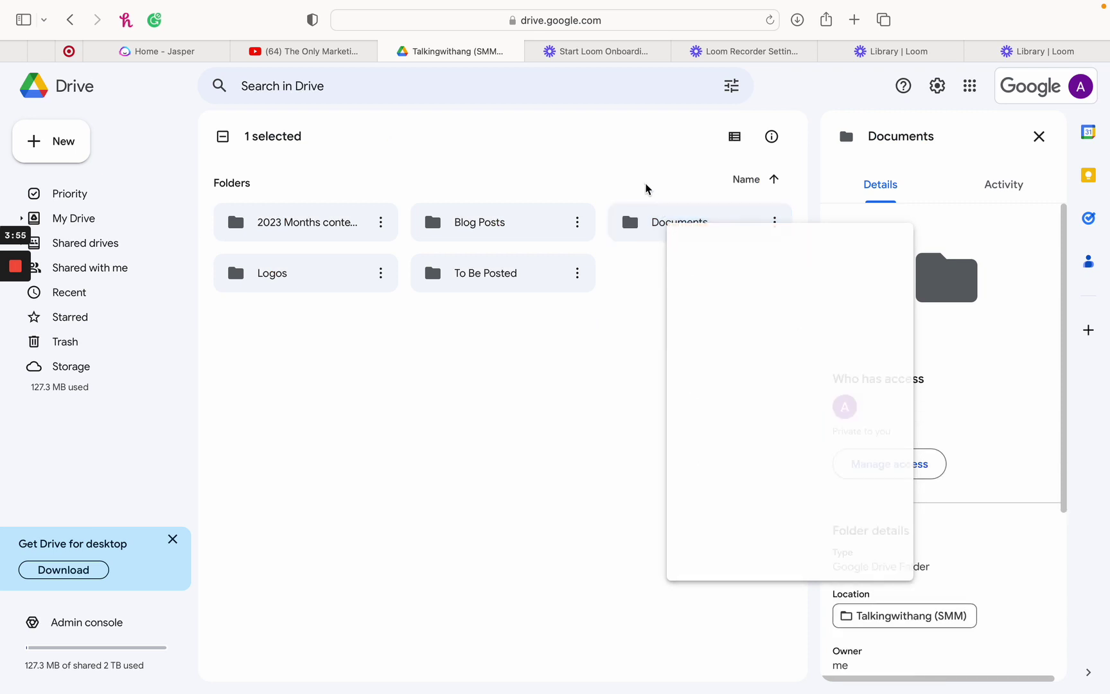
pyautogui.doubleClick(659, 222)
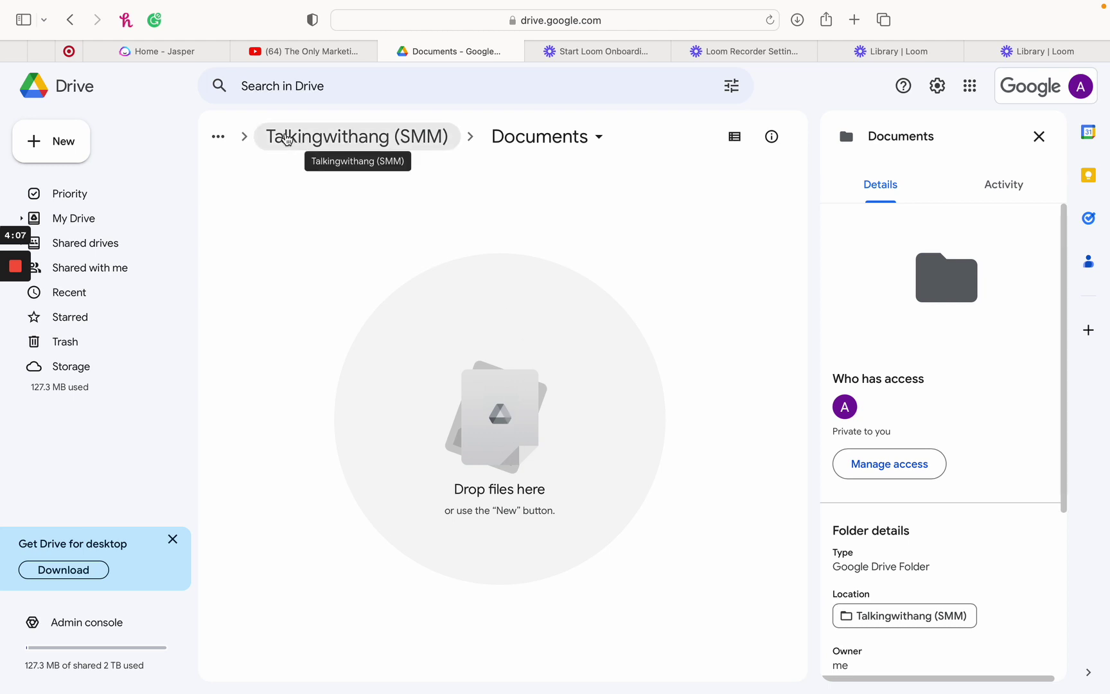
pyautogui.click(286, 138)
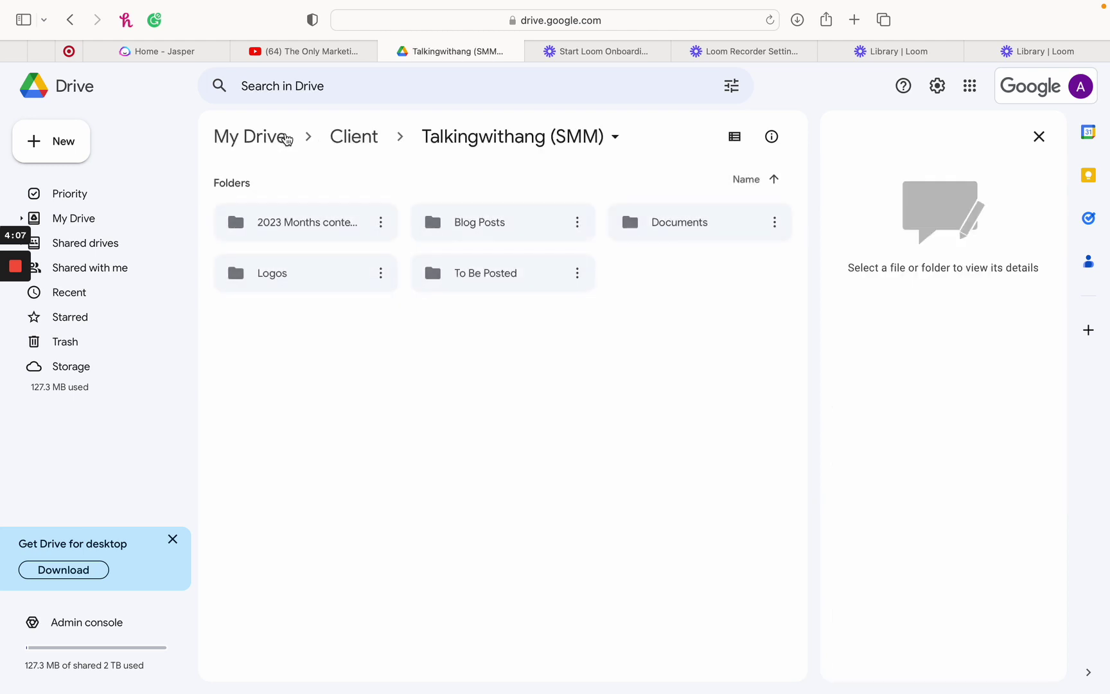
# Open the To Be Posted folder and examine the drafted content files it holds.
pyautogui.rightClick(473, 277)
pyautogui.doubleClick(448, 277)
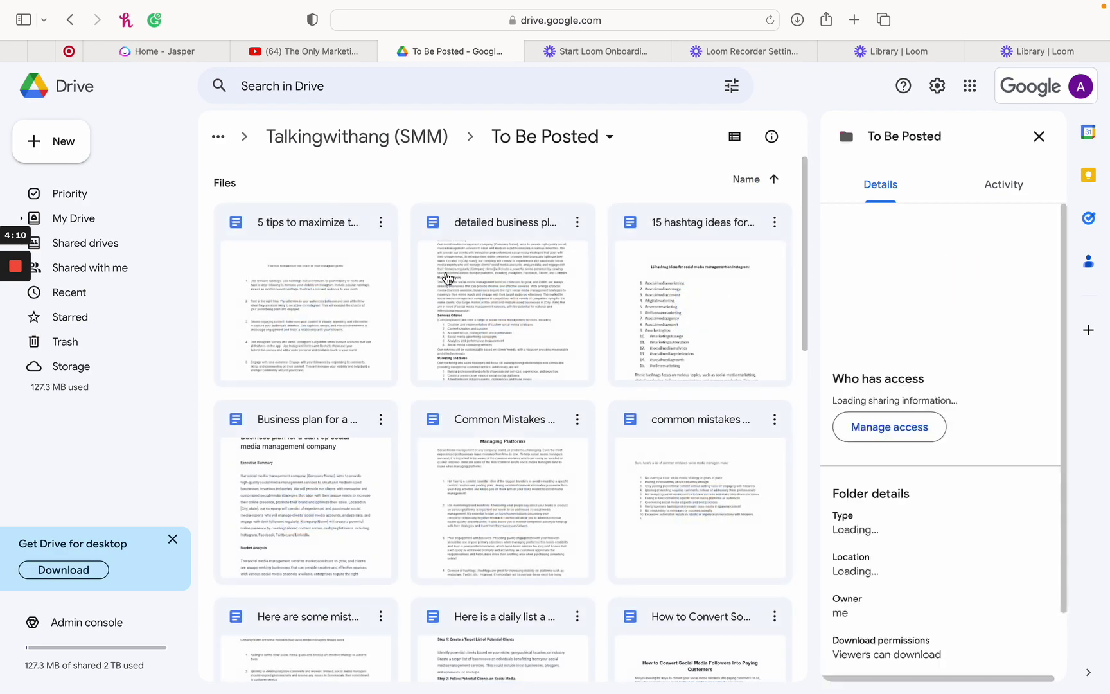
pyautogui.scroll(-6, 549, 494)
pyautogui.scroll(-8, 548, 481)
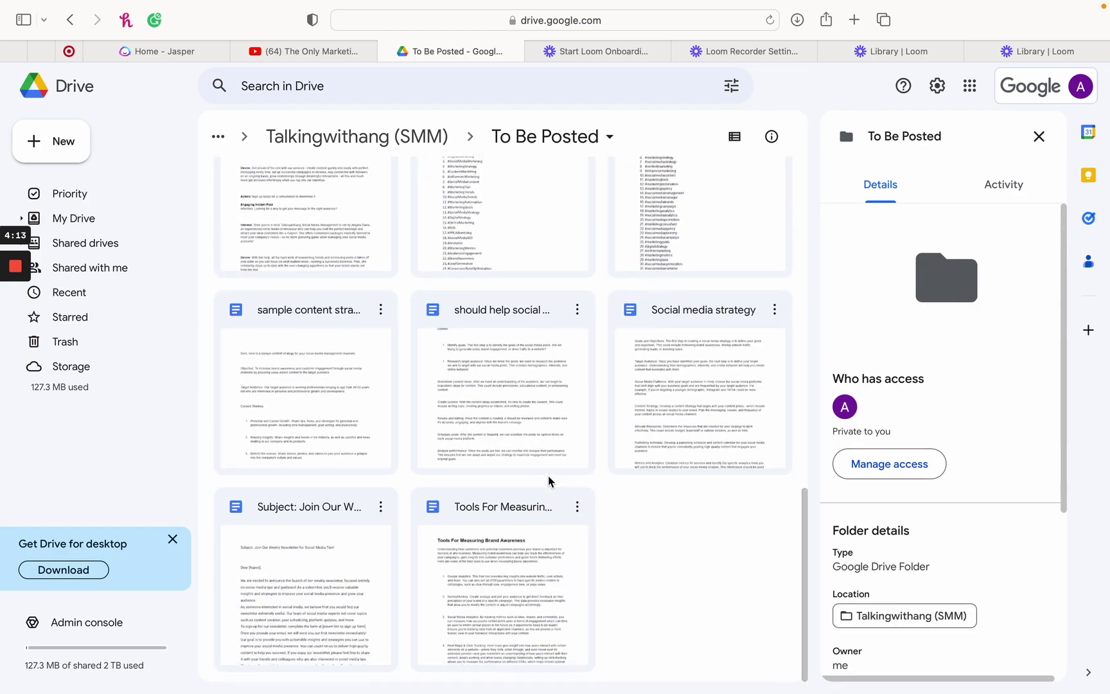
pyautogui.scroll(5, 549, 481)
pyautogui.scroll(10, 549, 481)
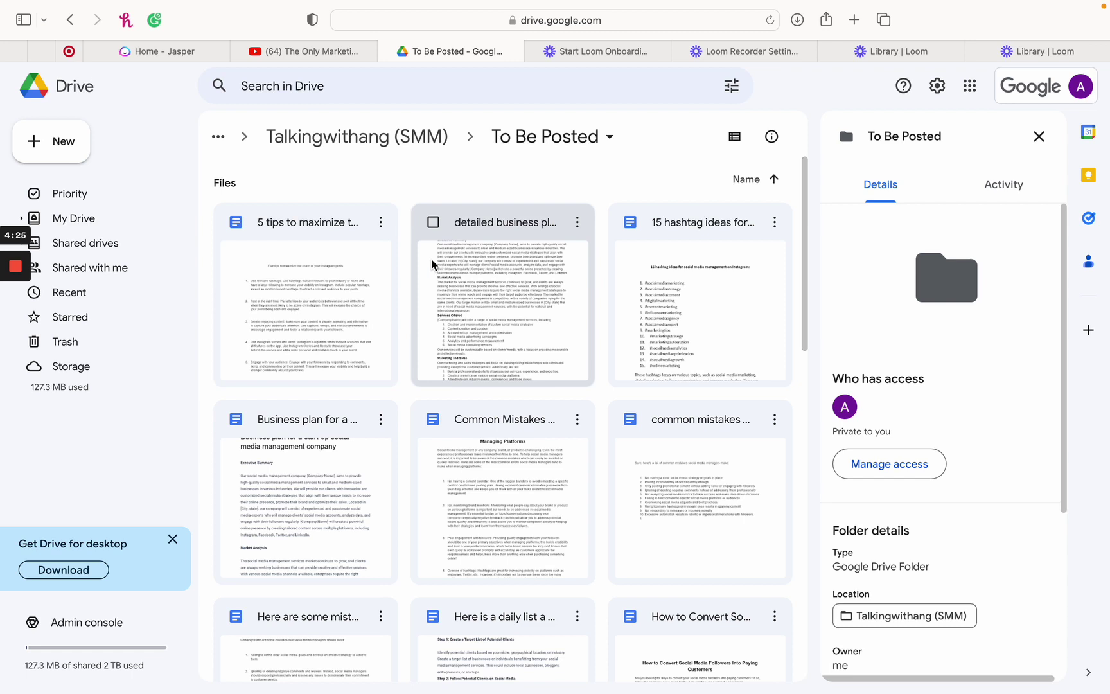
pyautogui.scroll(-2, 434, 266)
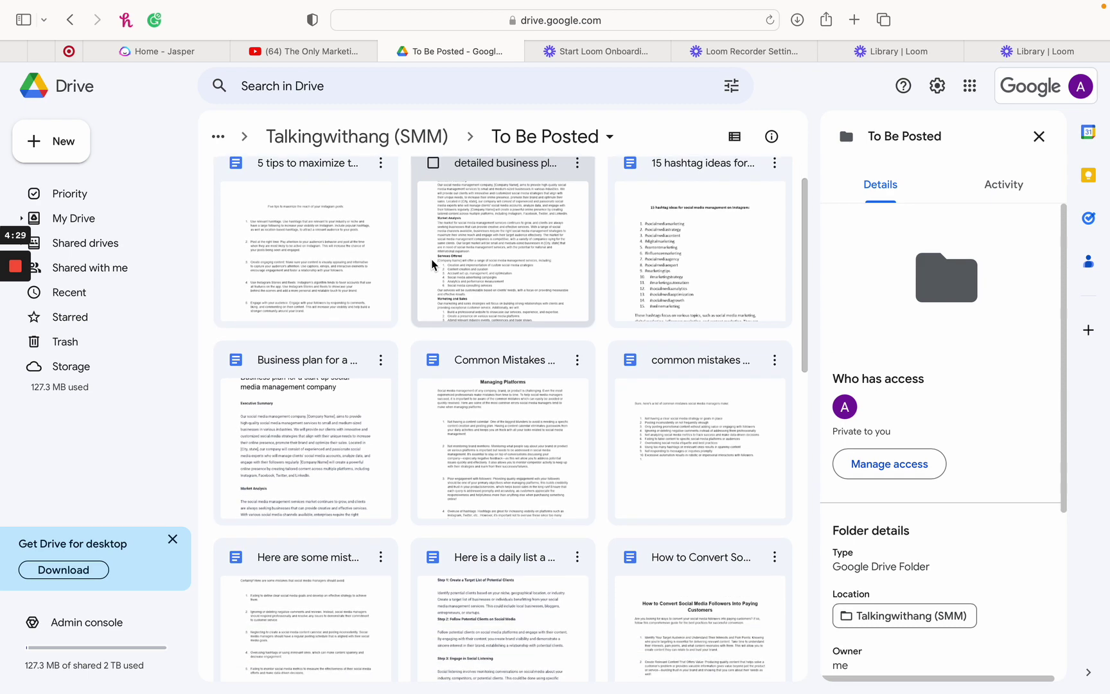
pyautogui.scroll(2, 434, 265)
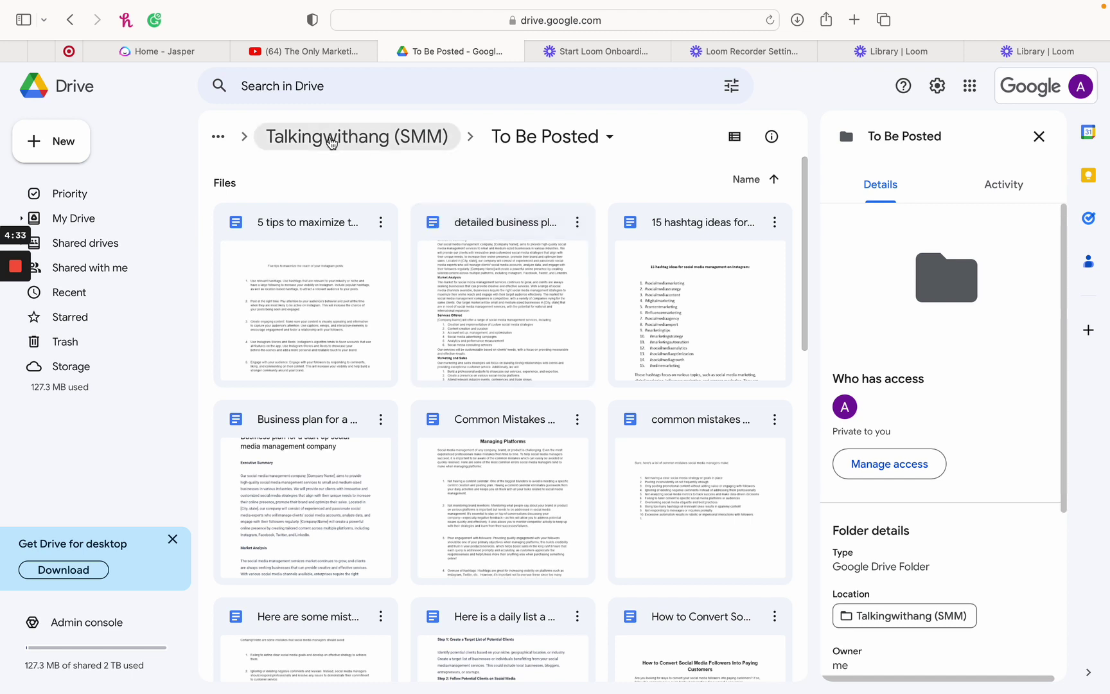
# Go back up to the Client folder and open the EverydayLifeWithang (Lifestyle content) folder.
pyautogui.click(330, 139)
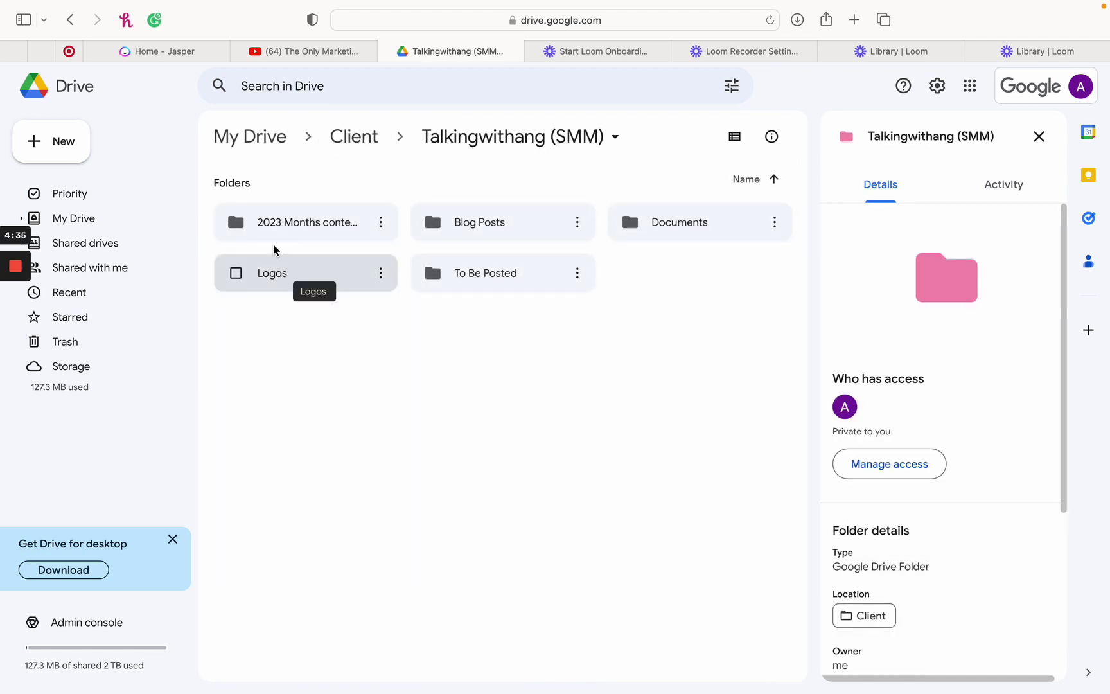
pyautogui.click(354, 136)
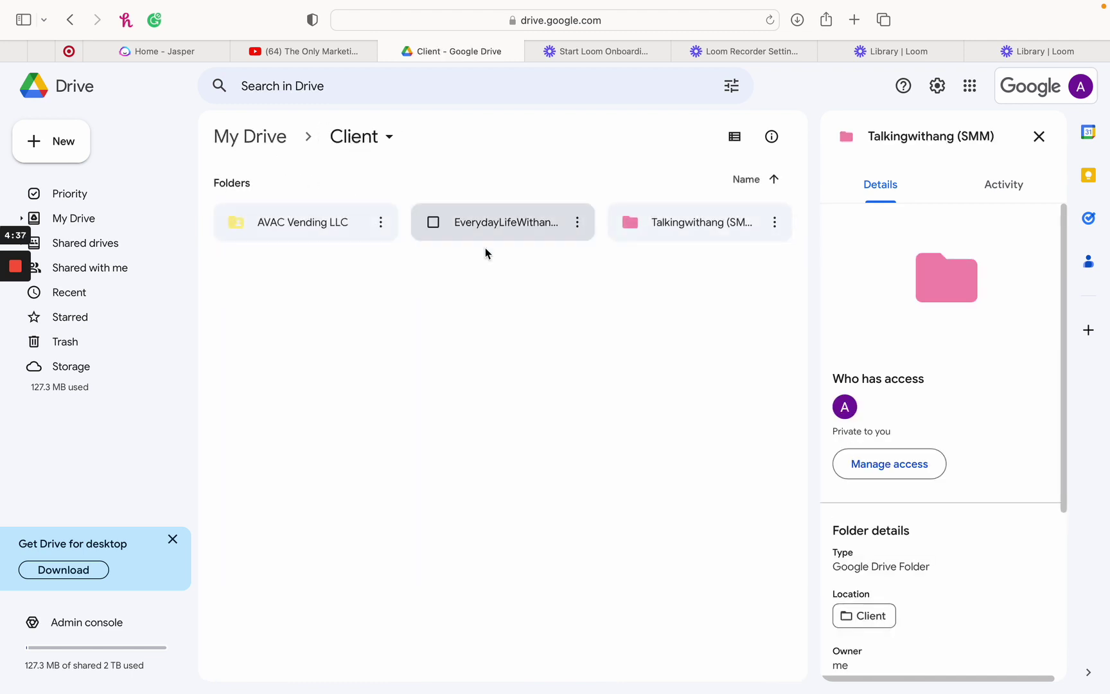
pyautogui.click(494, 229)
pyautogui.doubleClick(494, 230)
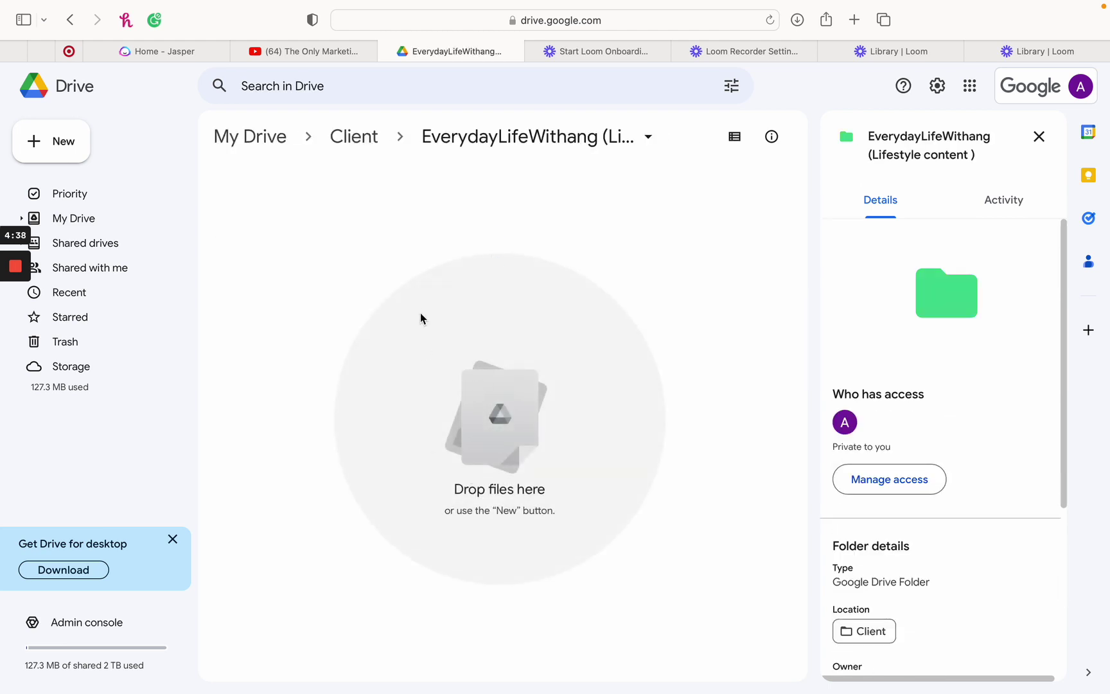
# Return to My Drive and look over the loose files stored outside its folders.
pyautogui.click(268, 146)
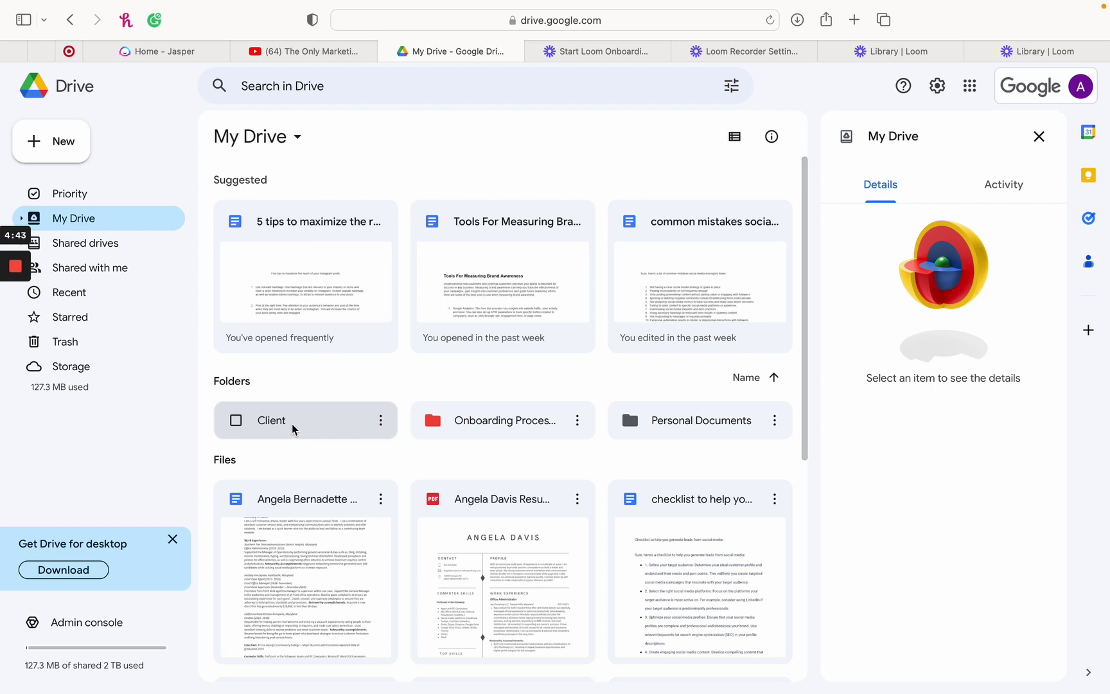
pyautogui.scroll(-2, 584, 482)
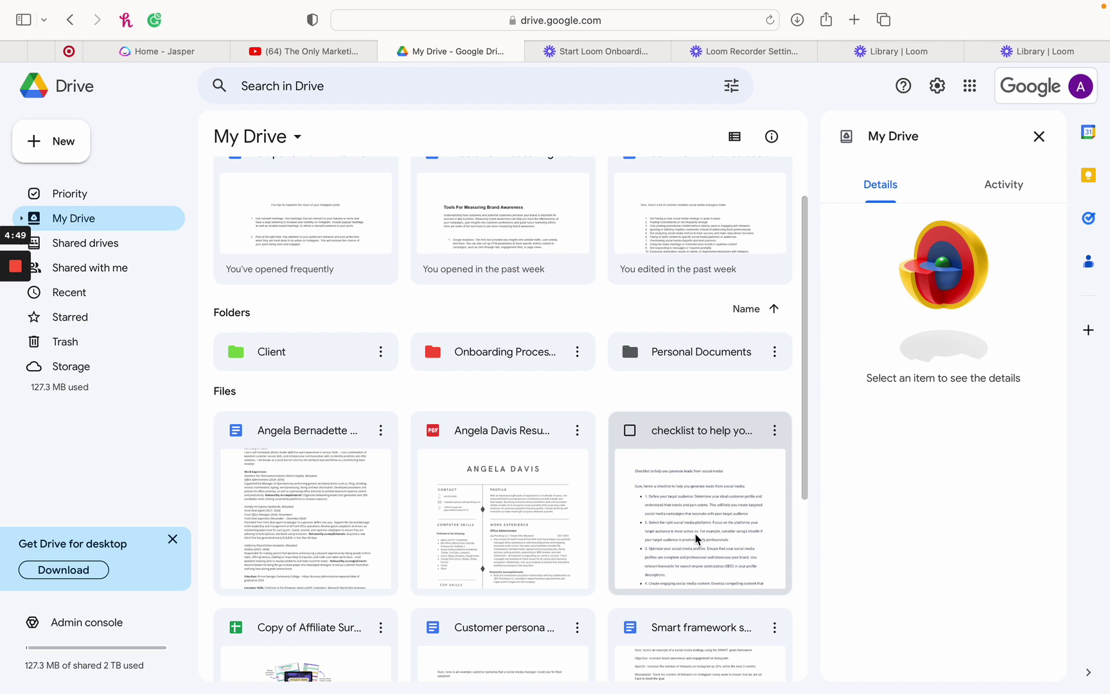
pyautogui.scroll(-3, 697, 538)
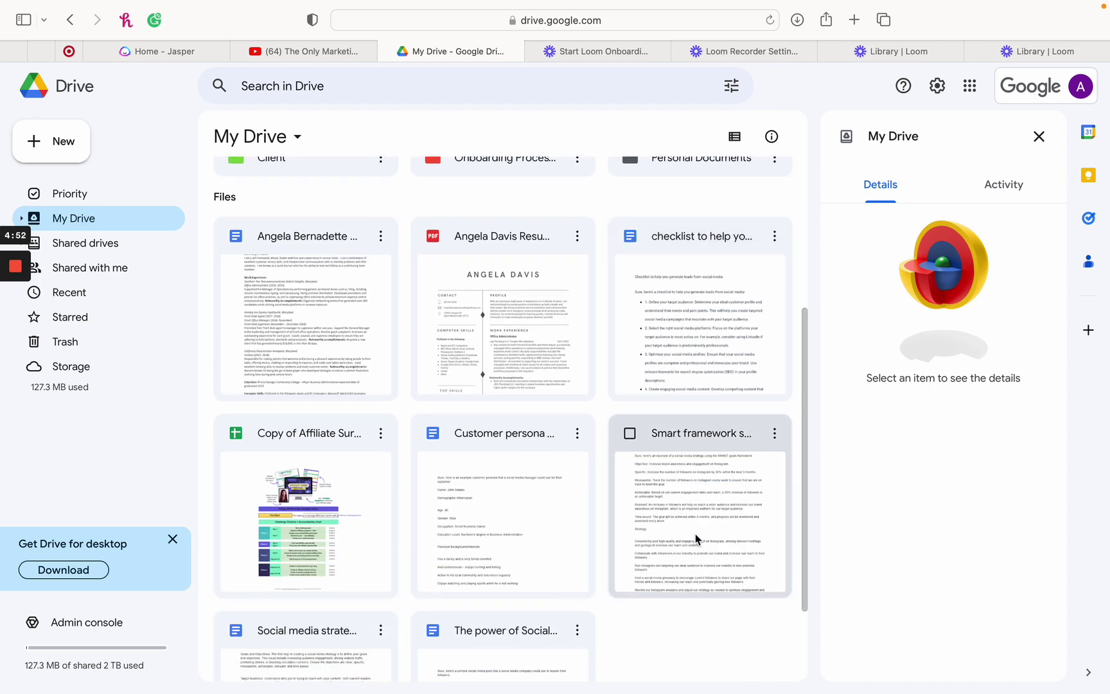
pyautogui.scroll(-2, 694, 533)
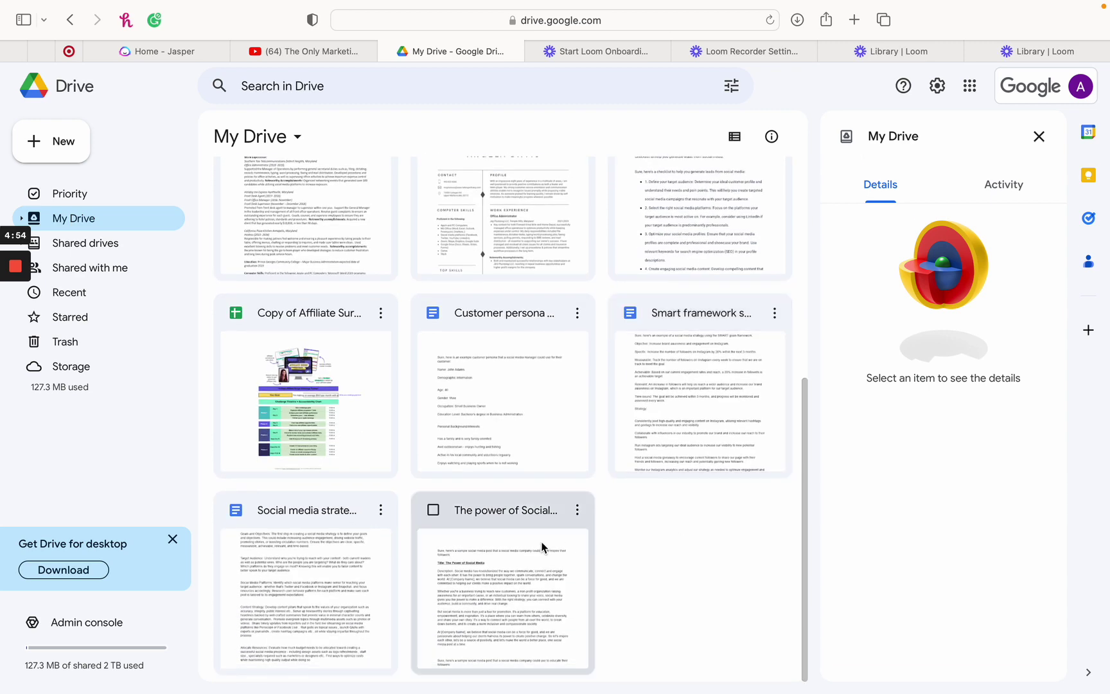
# Move the lead checklist, Customer persona, Smart framework, Social media strategy and The power of Social Media documents into Talkingwithang (SMM)'s To Be Posted folder.
pyautogui.click(629, 314)
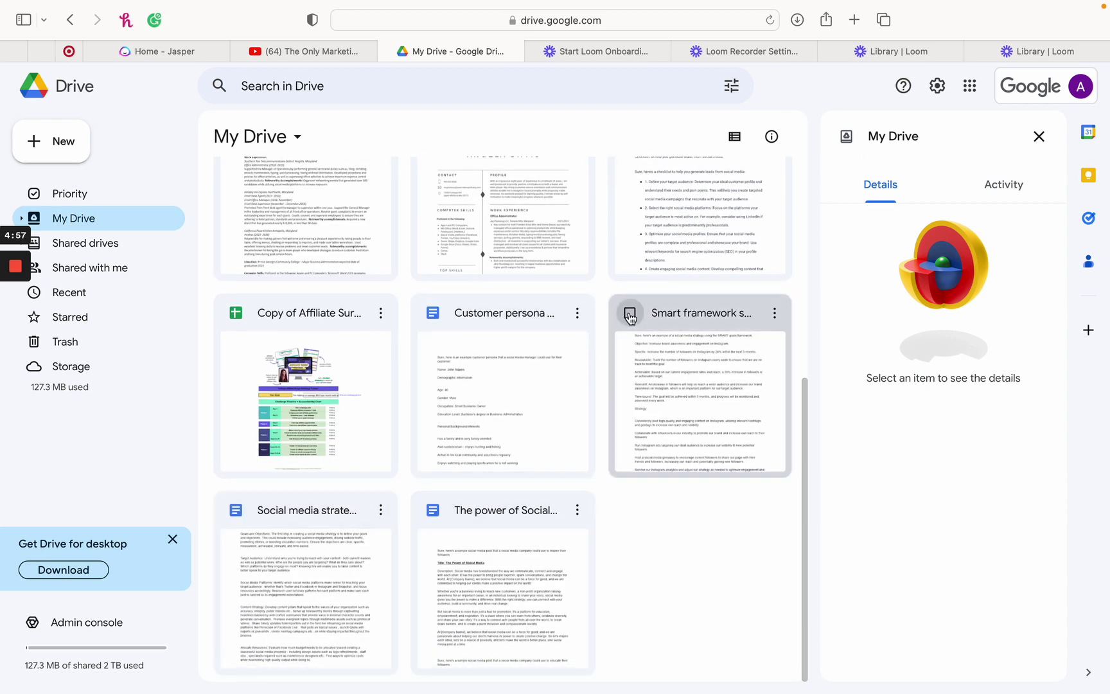
pyautogui.click(434, 314)
pyautogui.click(433, 509)
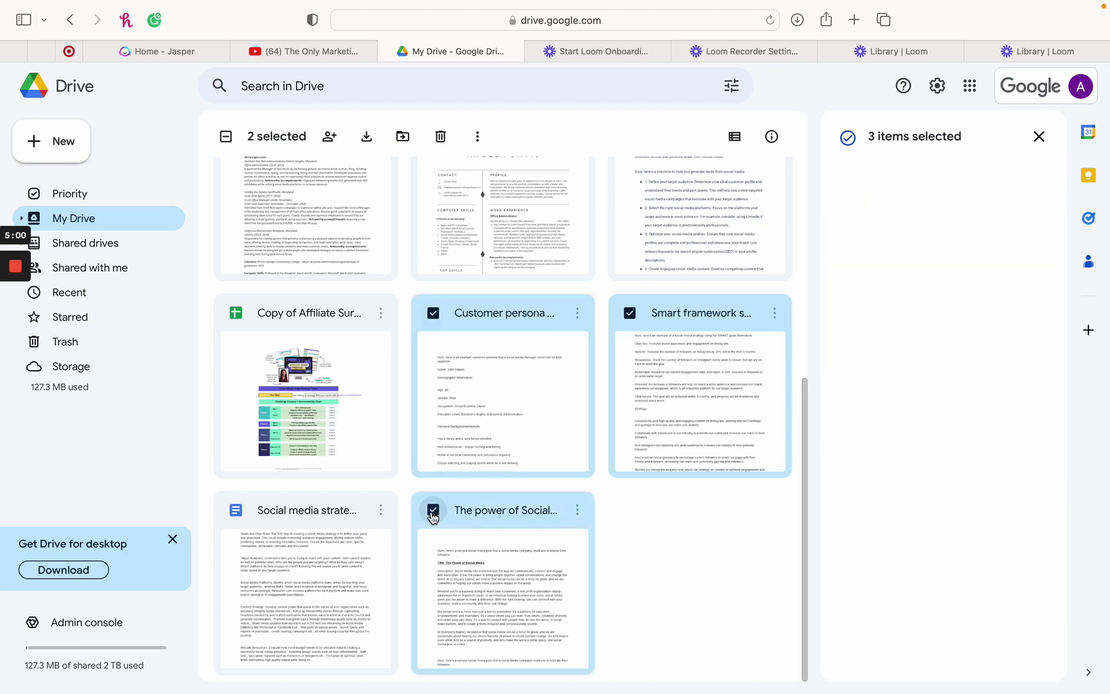
pyautogui.click(238, 508)
pyautogui.scroll(3, 593, 428)
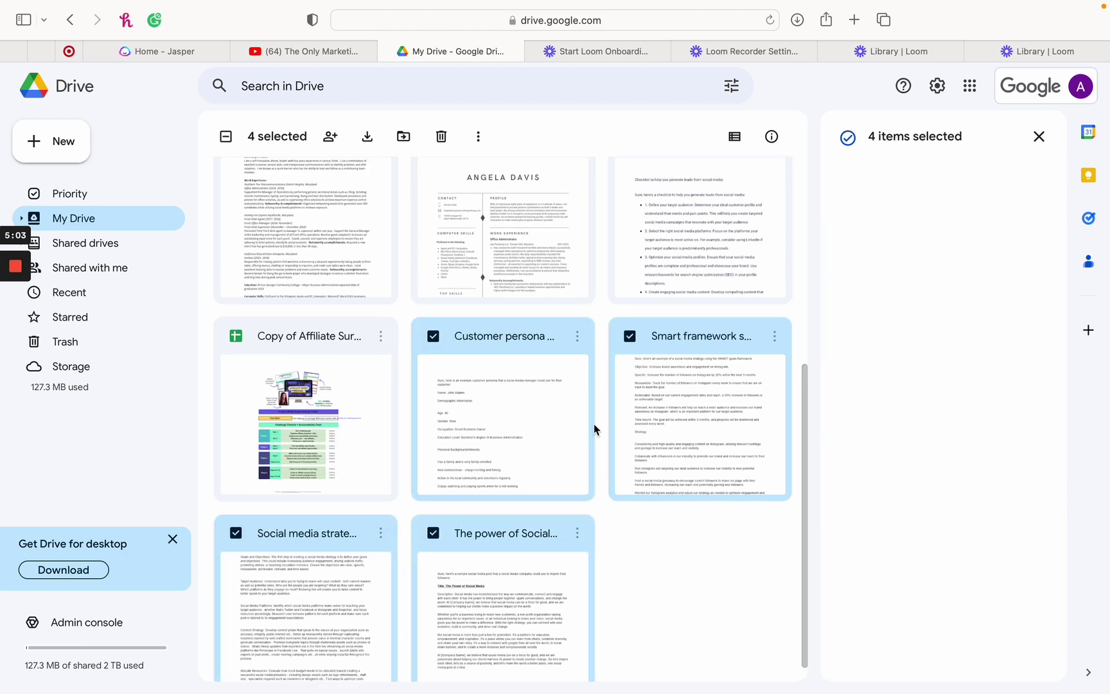
pyautogui.click(630, 333)
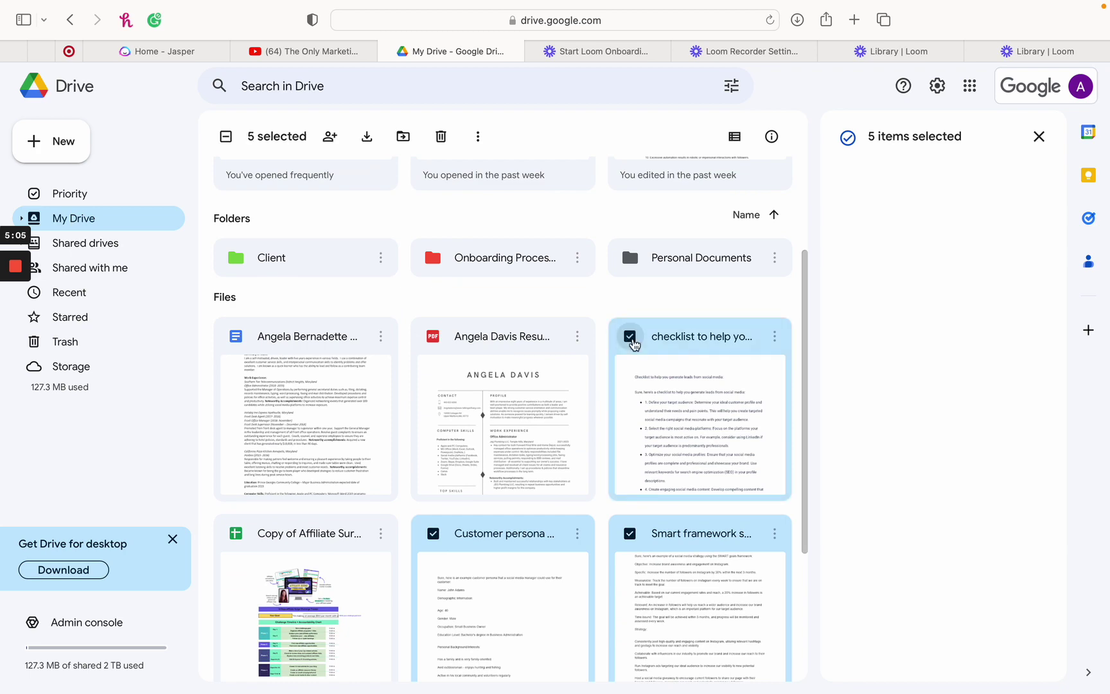
pyautogui.scroll(3, 632, 345)
pyautogui.scroll(-2, 664, 544)
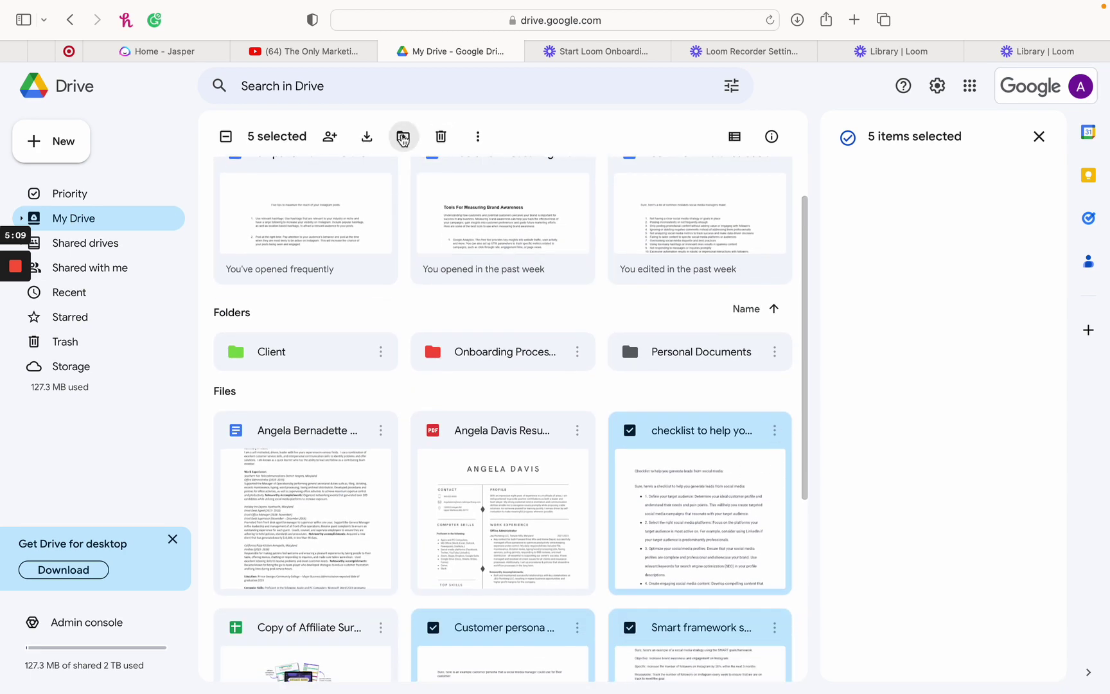
pyautogui.click(403, 137)
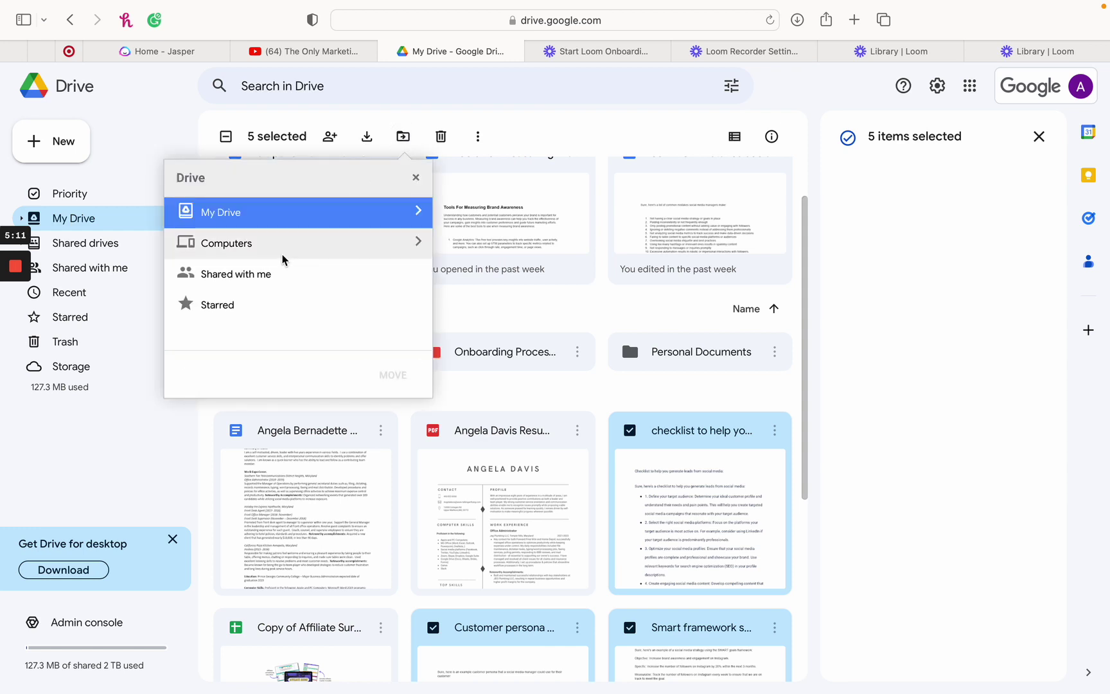
pyautogui.doubleClick(225, 218)
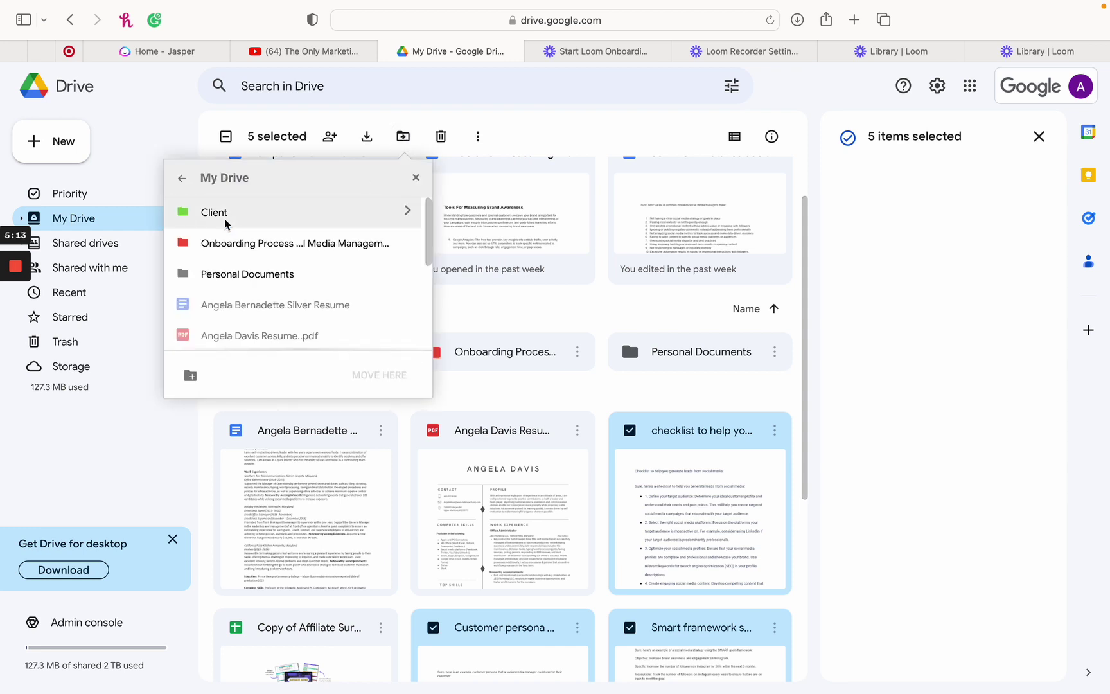
pyautogui.doubleClick(225, 218)
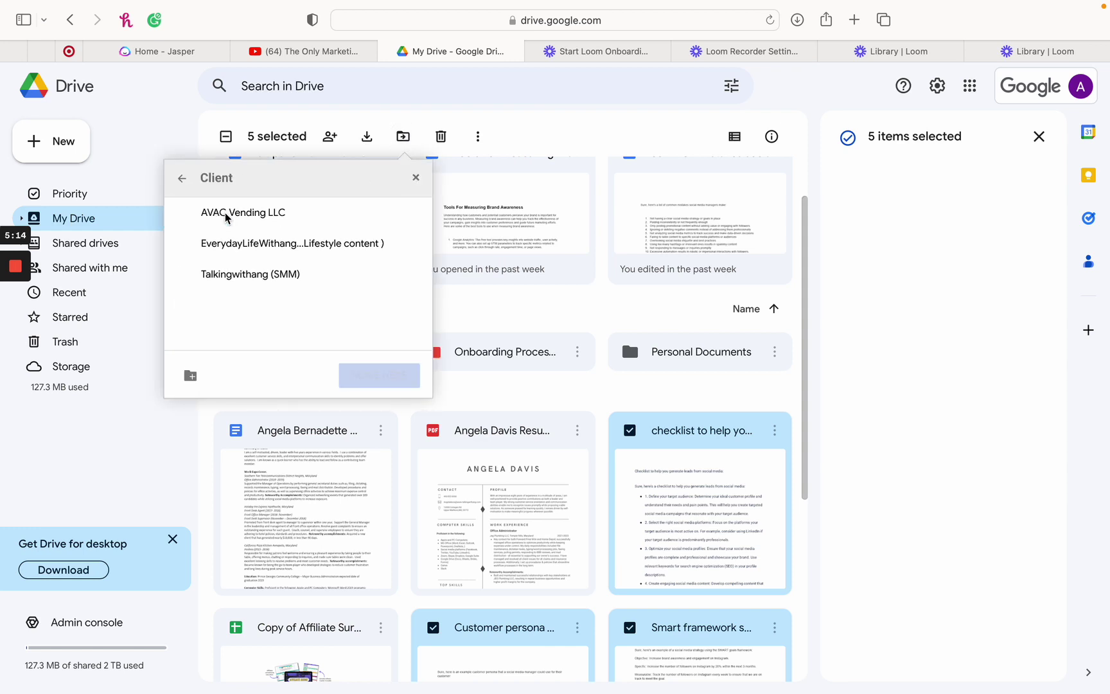
pyautogui.doubleClick(242, 276)
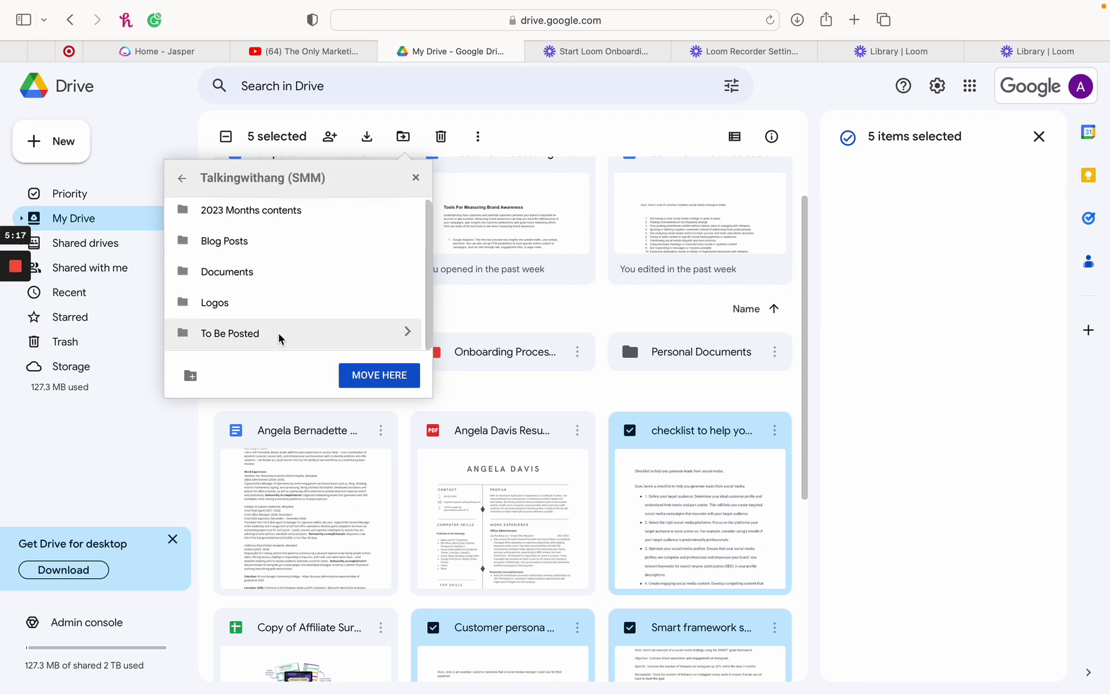
pyautogui.doubleClick(281, 281)
pyautogui.click(182, 178)
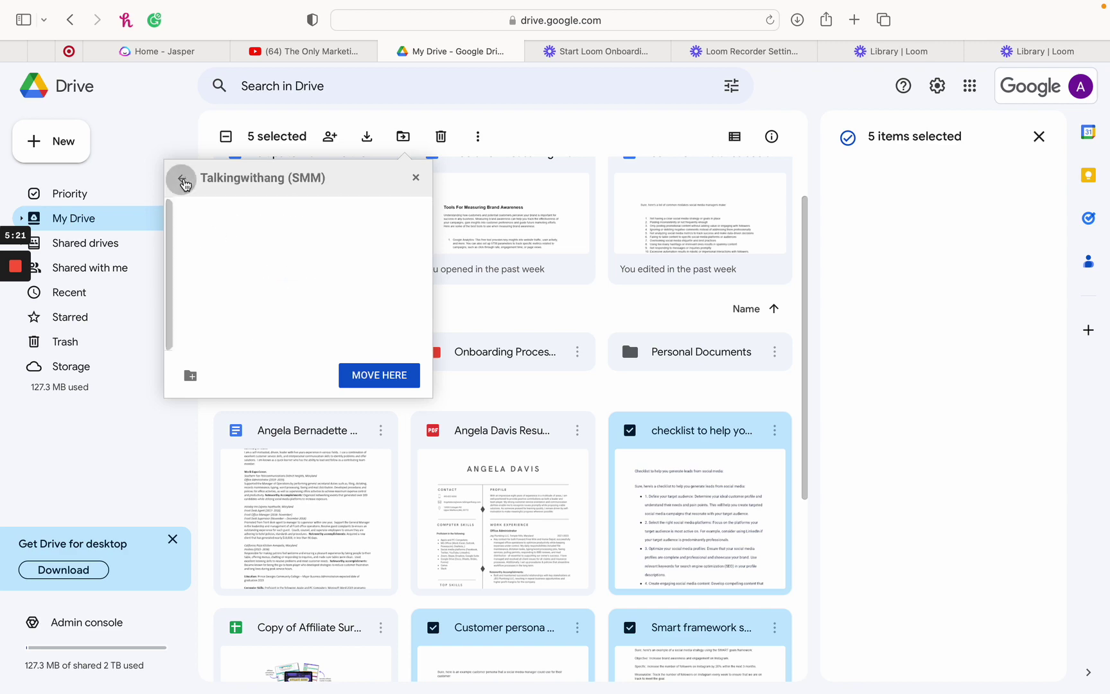
pyautogui.doubleClick(238, 332)
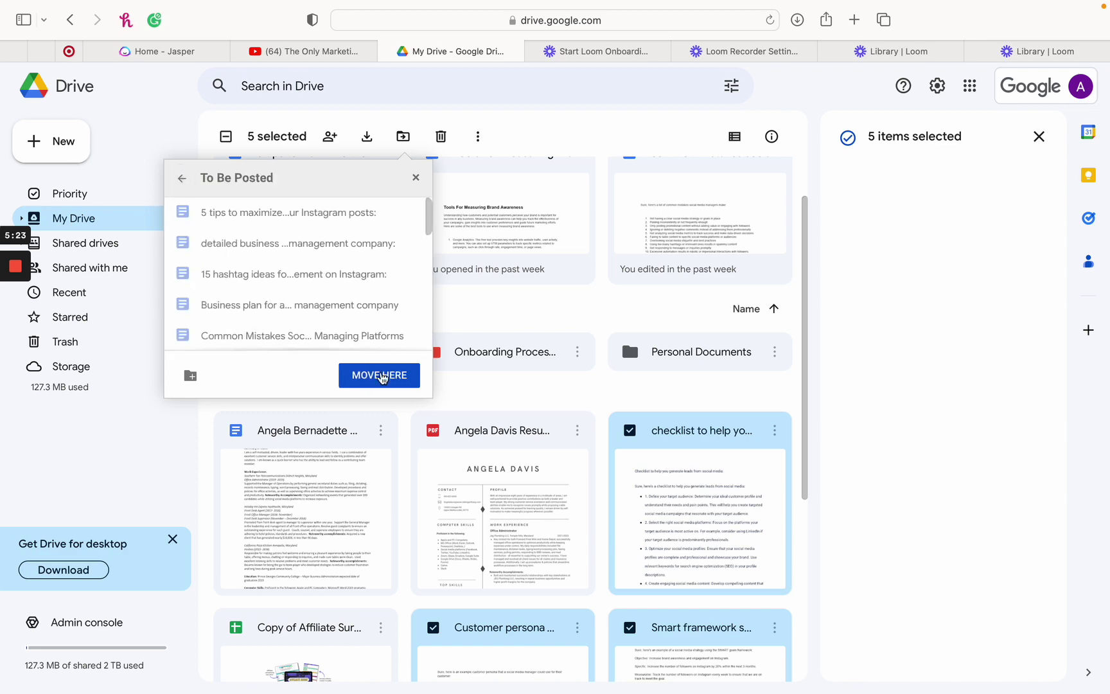
pyautogui.click(379, 378)
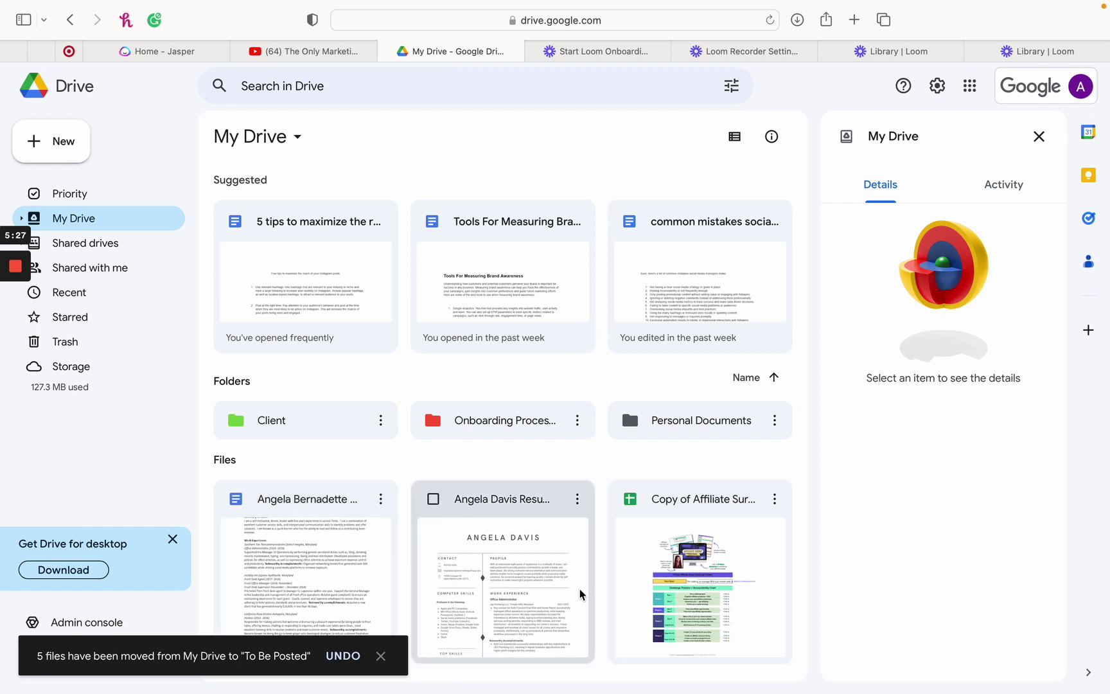
# Move the two loose resume files and Copy of Affiliate Surge Challenge Tracker from My Drive into the Personal Documents folder.
pyautogui.click(630, 498)
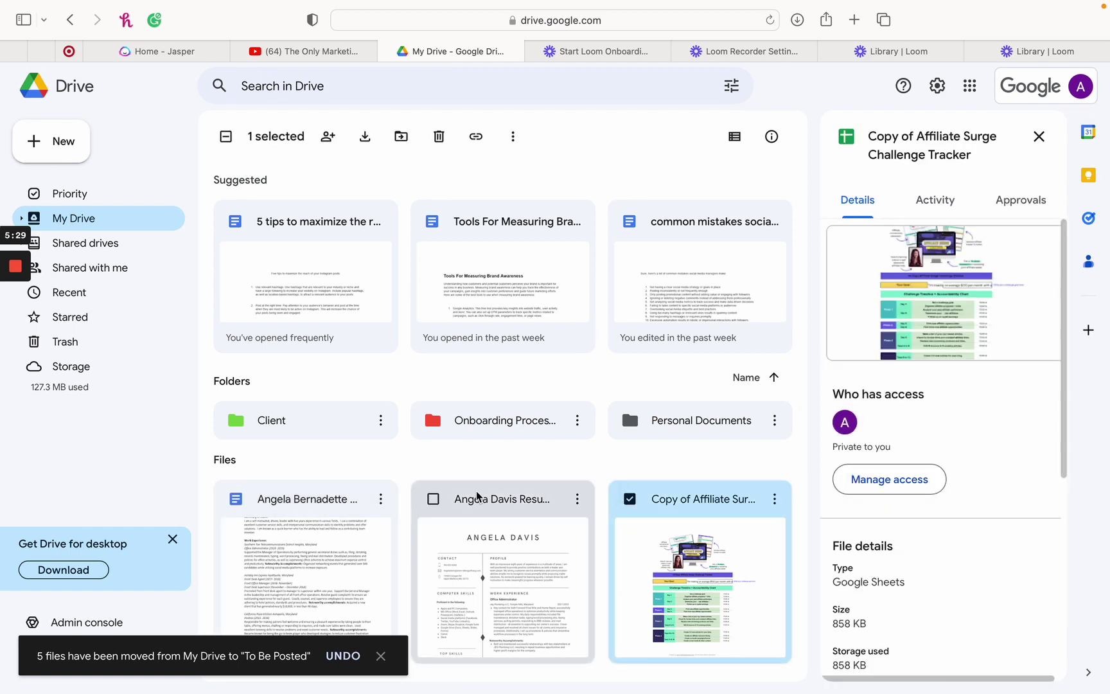
pyautogui.click(433, 498)
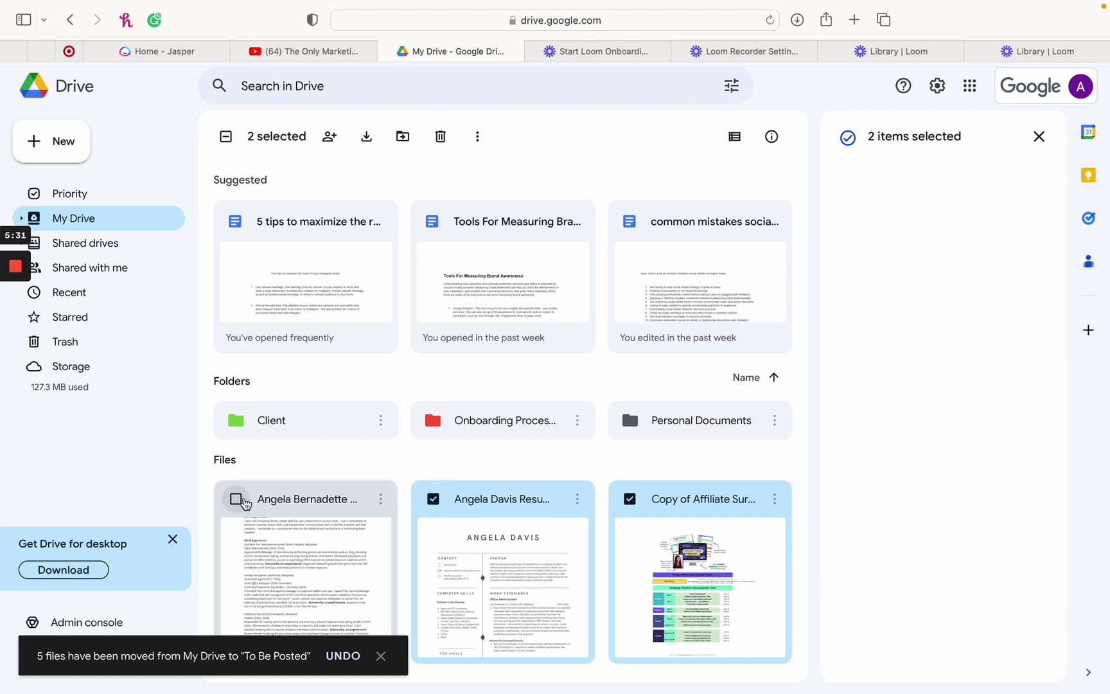
pyautogui.click(236, 498)
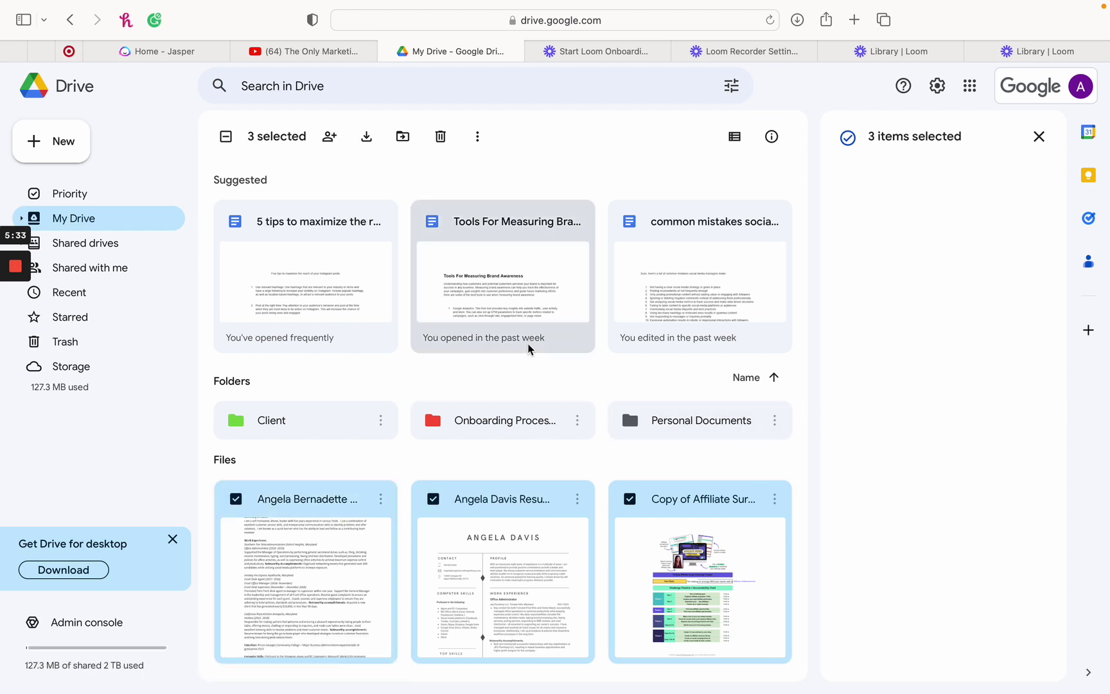
pyautogui.click(403, 136)
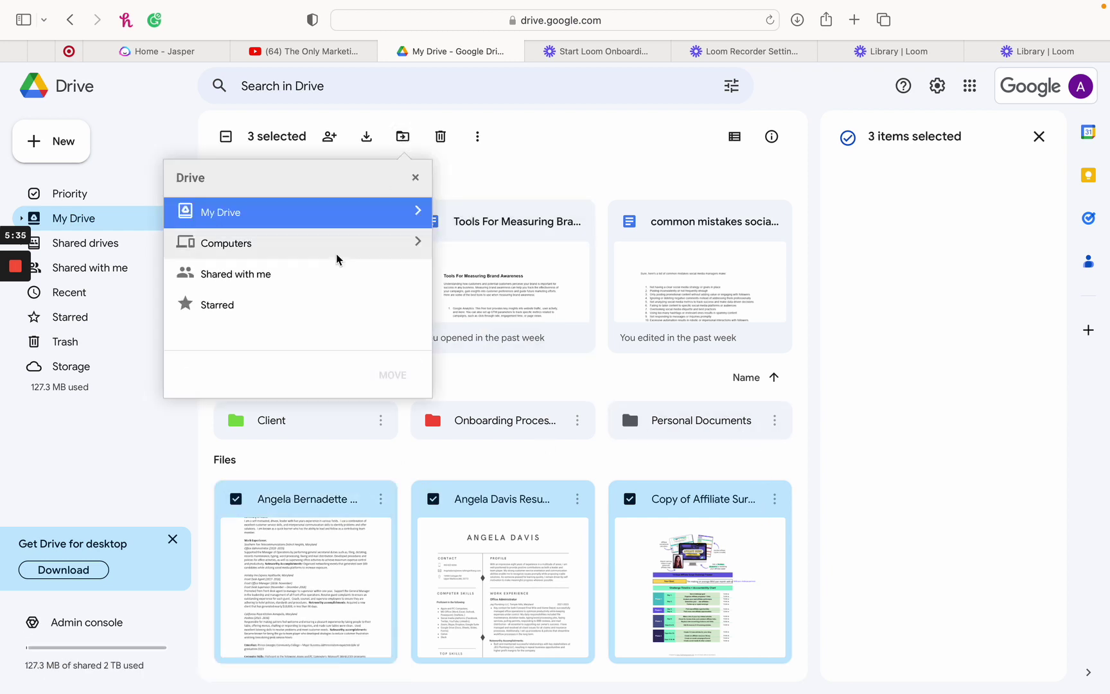
pyautogui.doubleClick(260, 216)
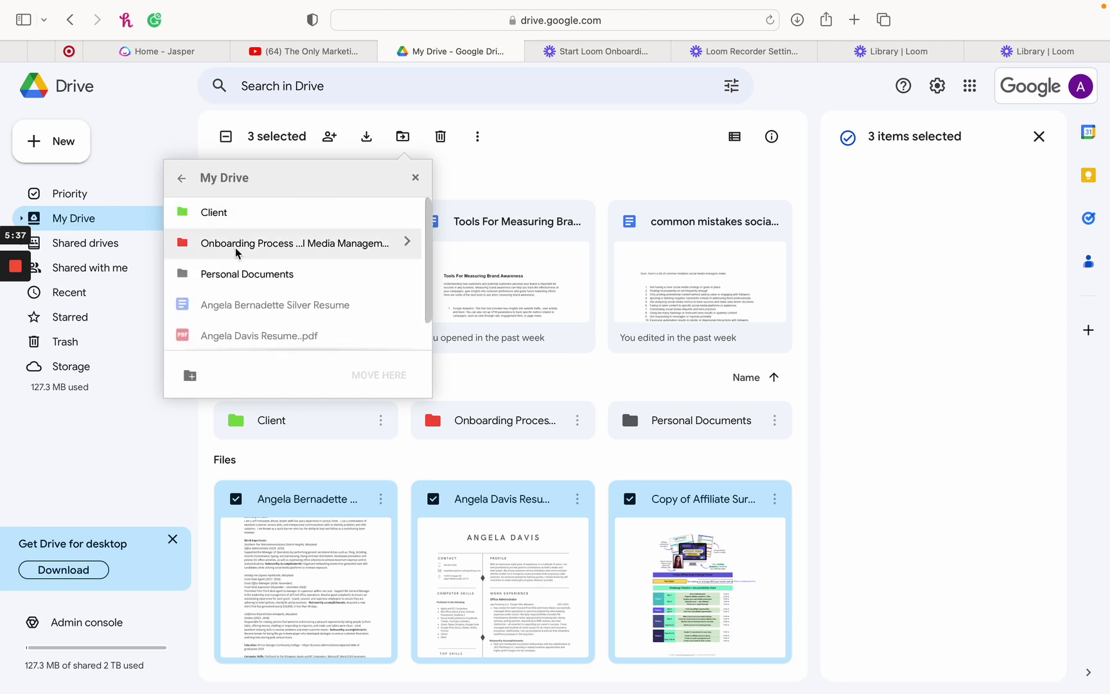
pyautogui.doubleClick(235, 278)
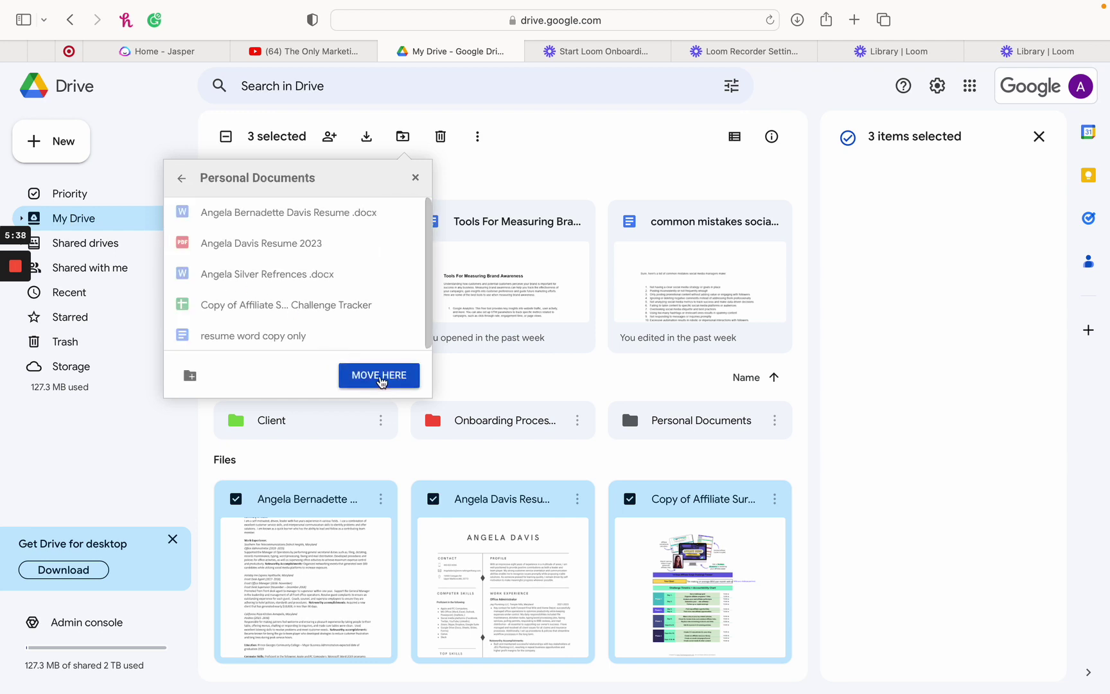
pyautogui.click(380, 376)
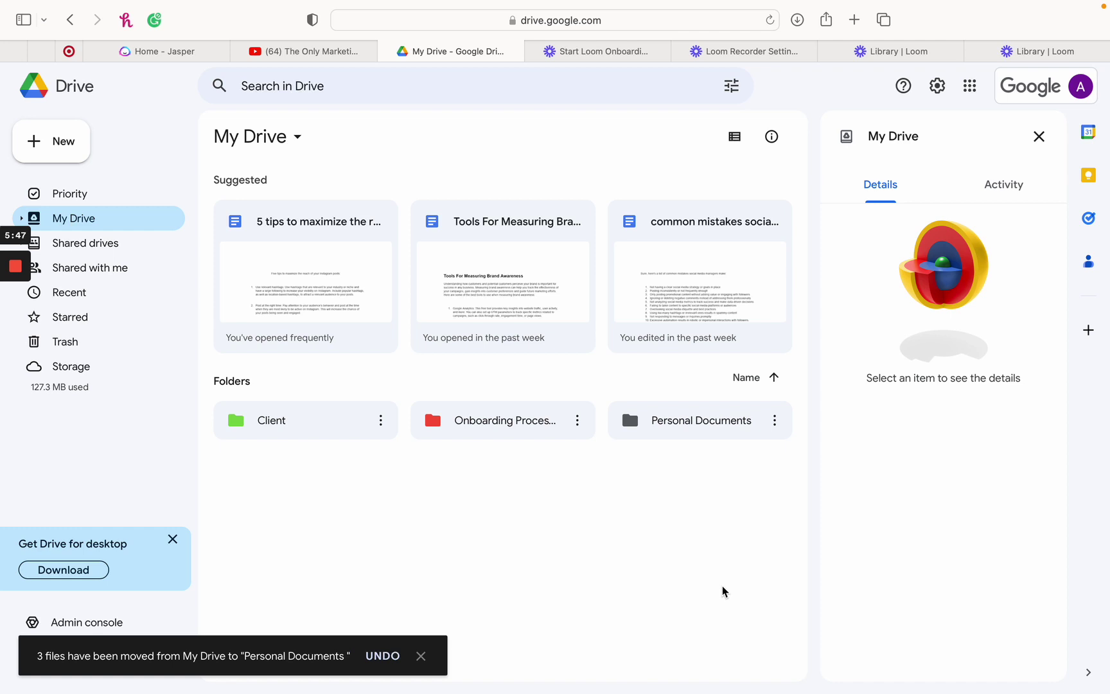
# Look inside the Personal Documents folder to check its files, and return to My Drive.
pyautogui.click(715, 423)
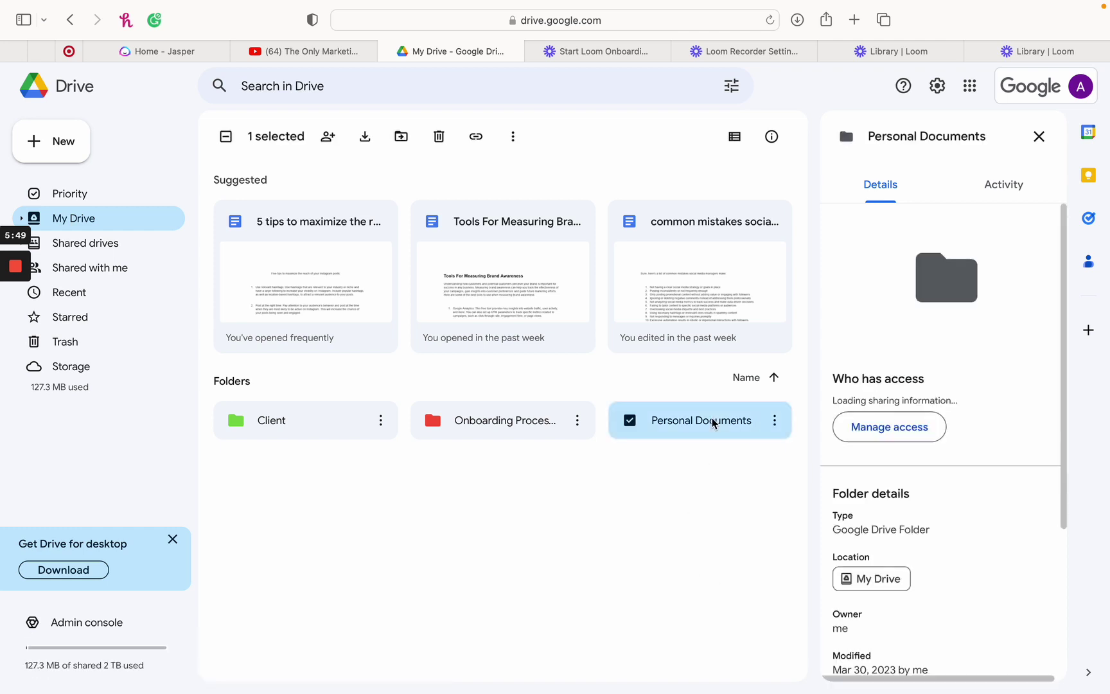
pyautogui.doubleClick(714, 422)
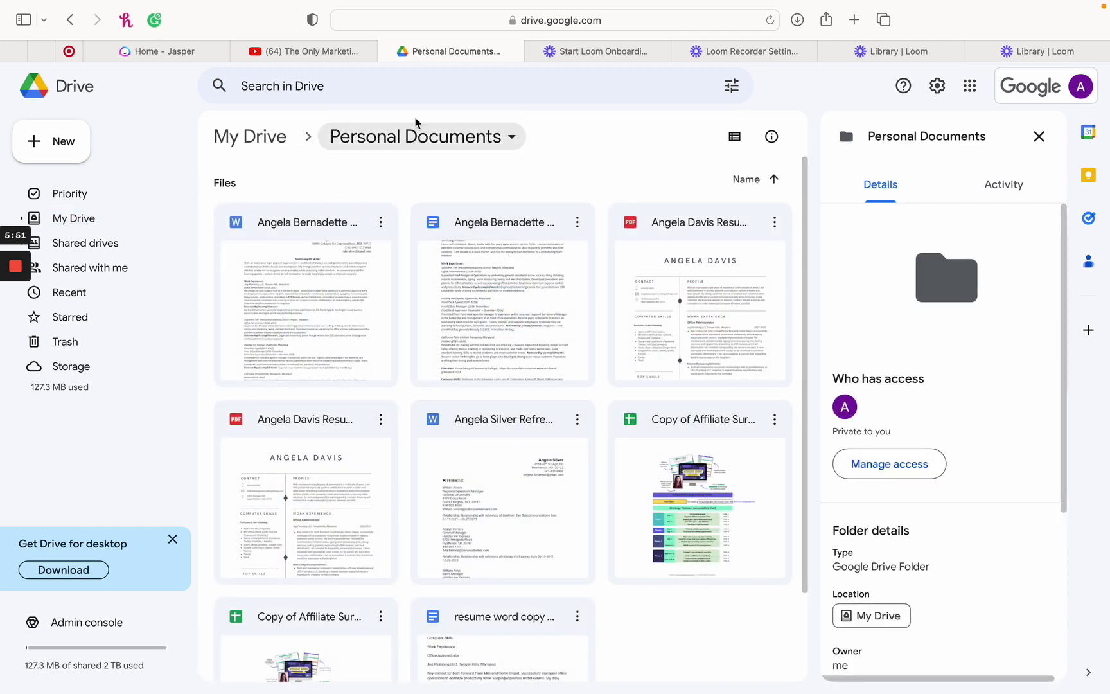
pyautogui.click(250, 137)
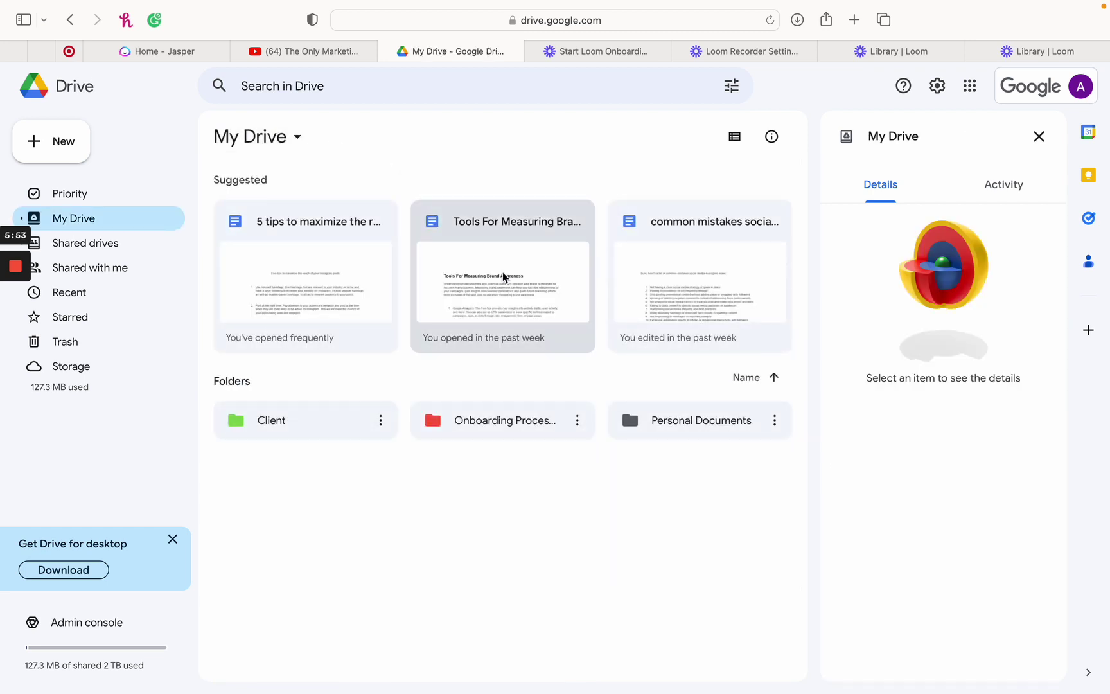